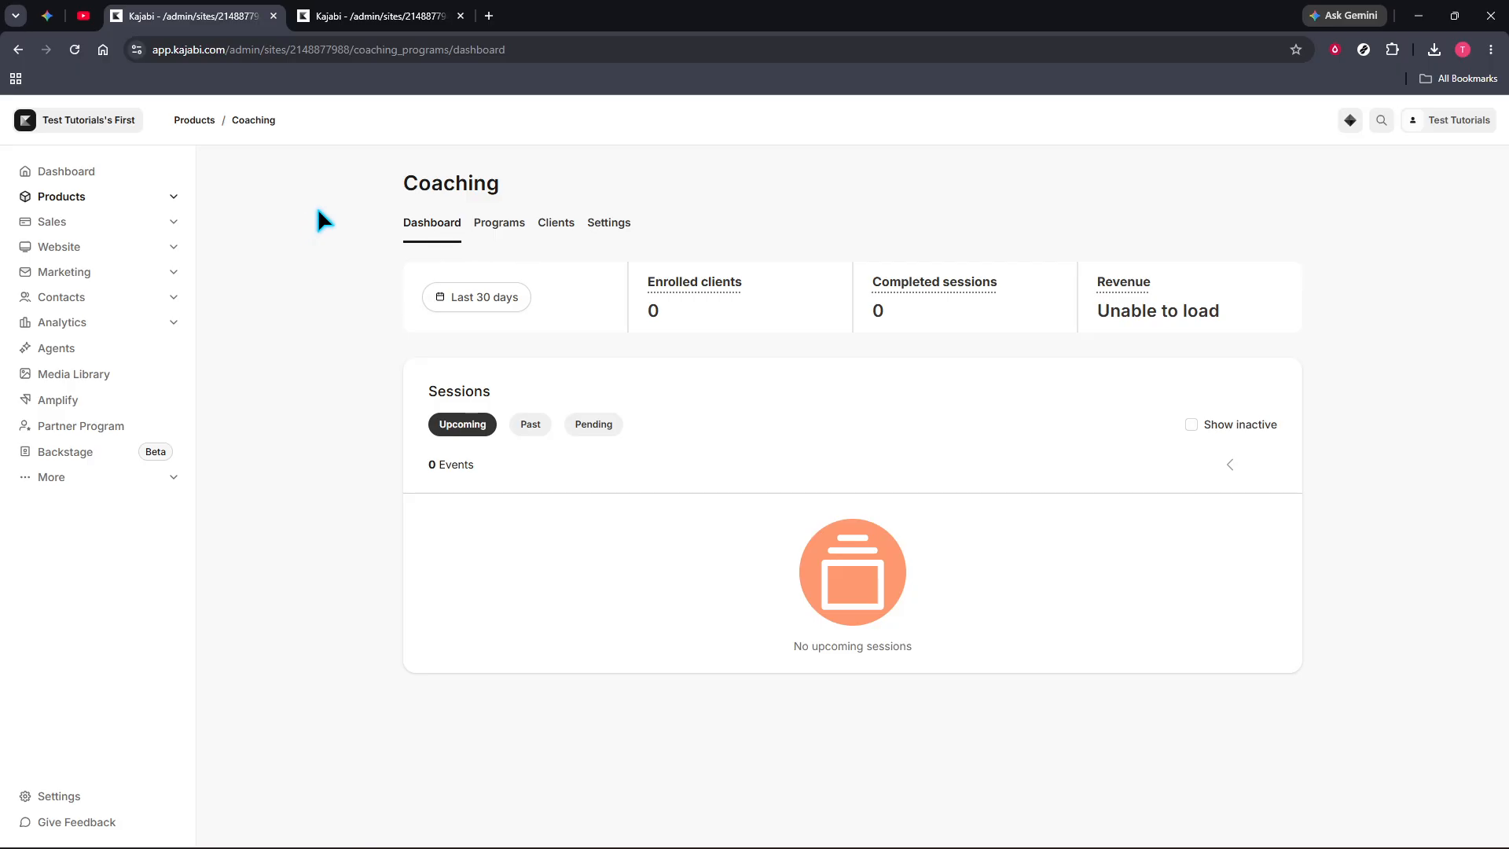
Start creating a new coaching program from the list of coaching programs.
left_click(131, 203)
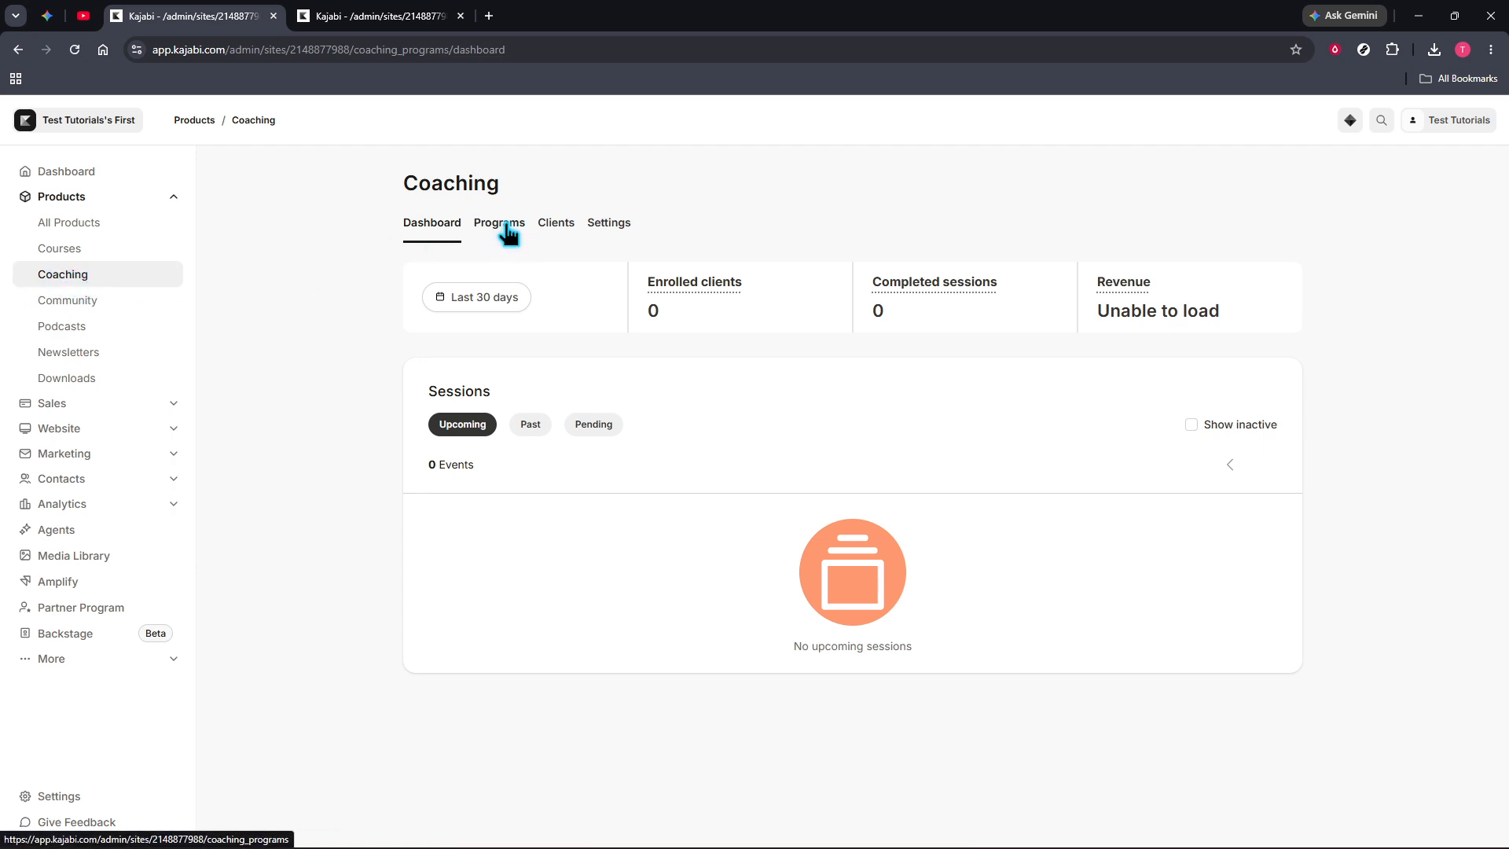
left_click(375, 10)
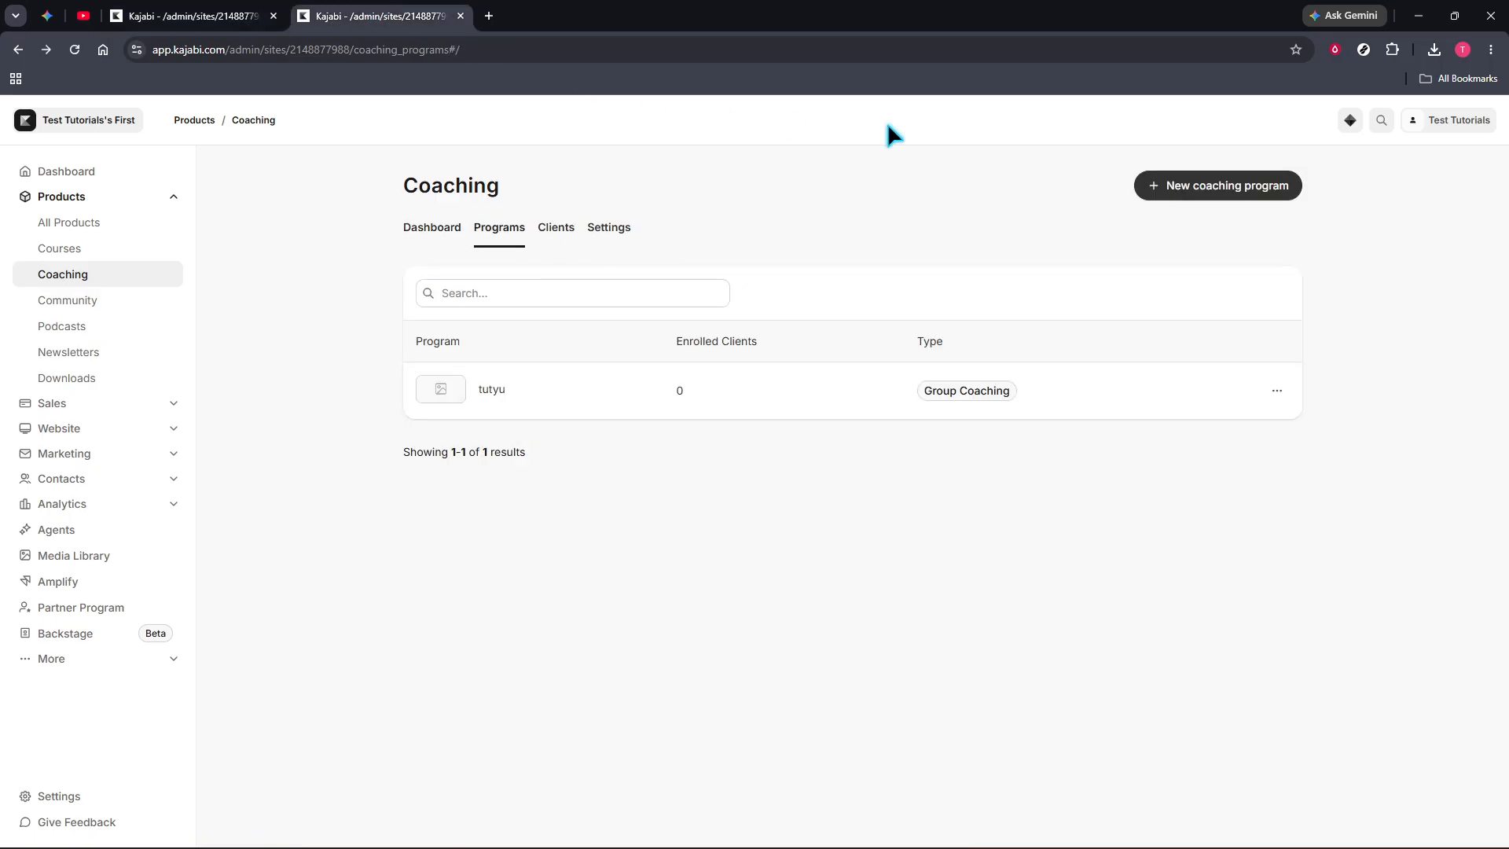
left_click(1223, 185)
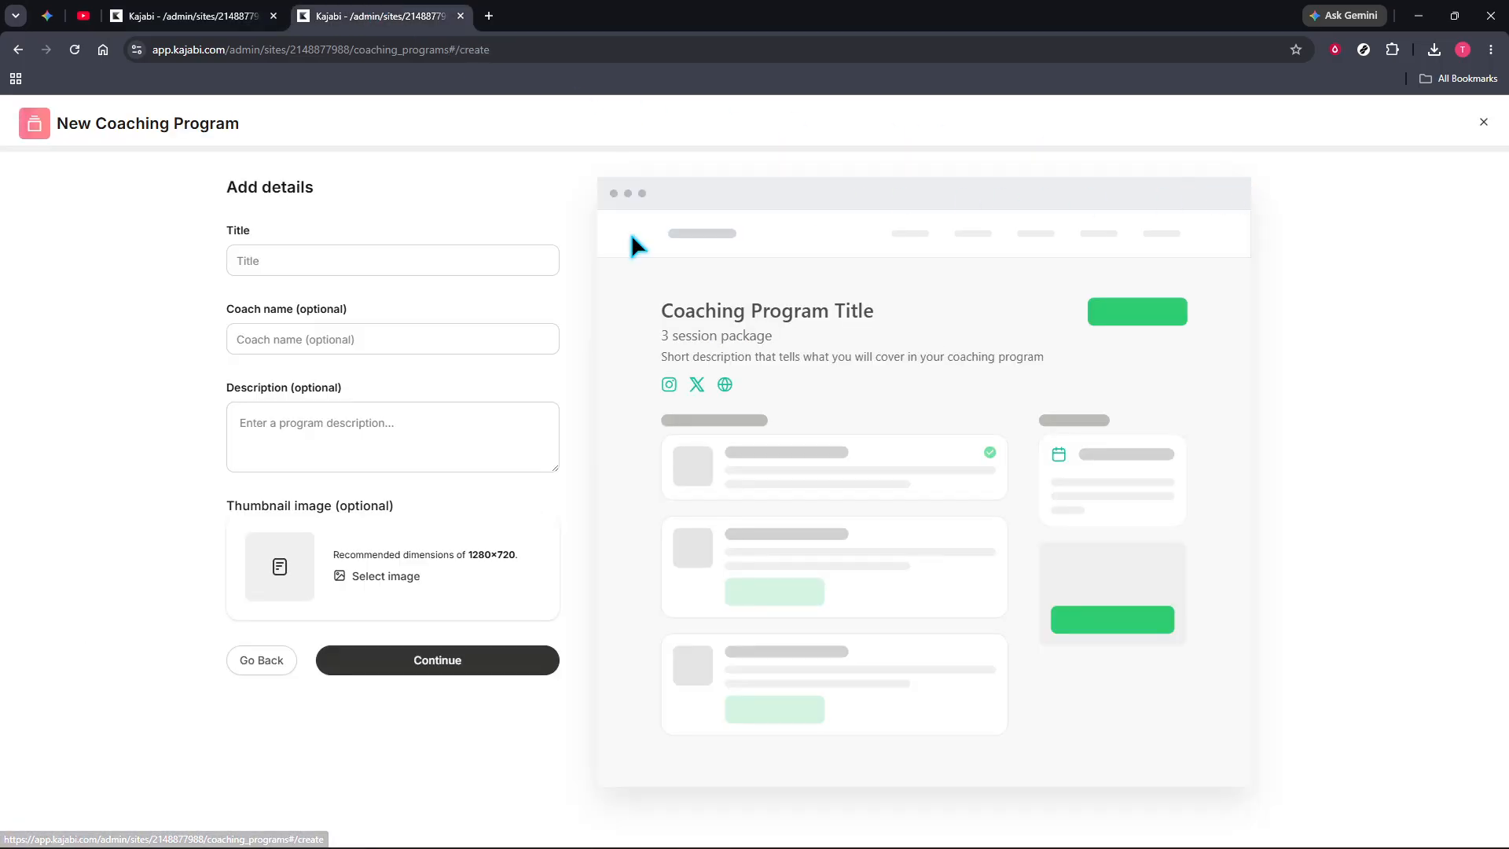
Fill in the program details with title Test, coach name Skill Byte and description "Like and Sub", and continue.
left_click(313, 265)
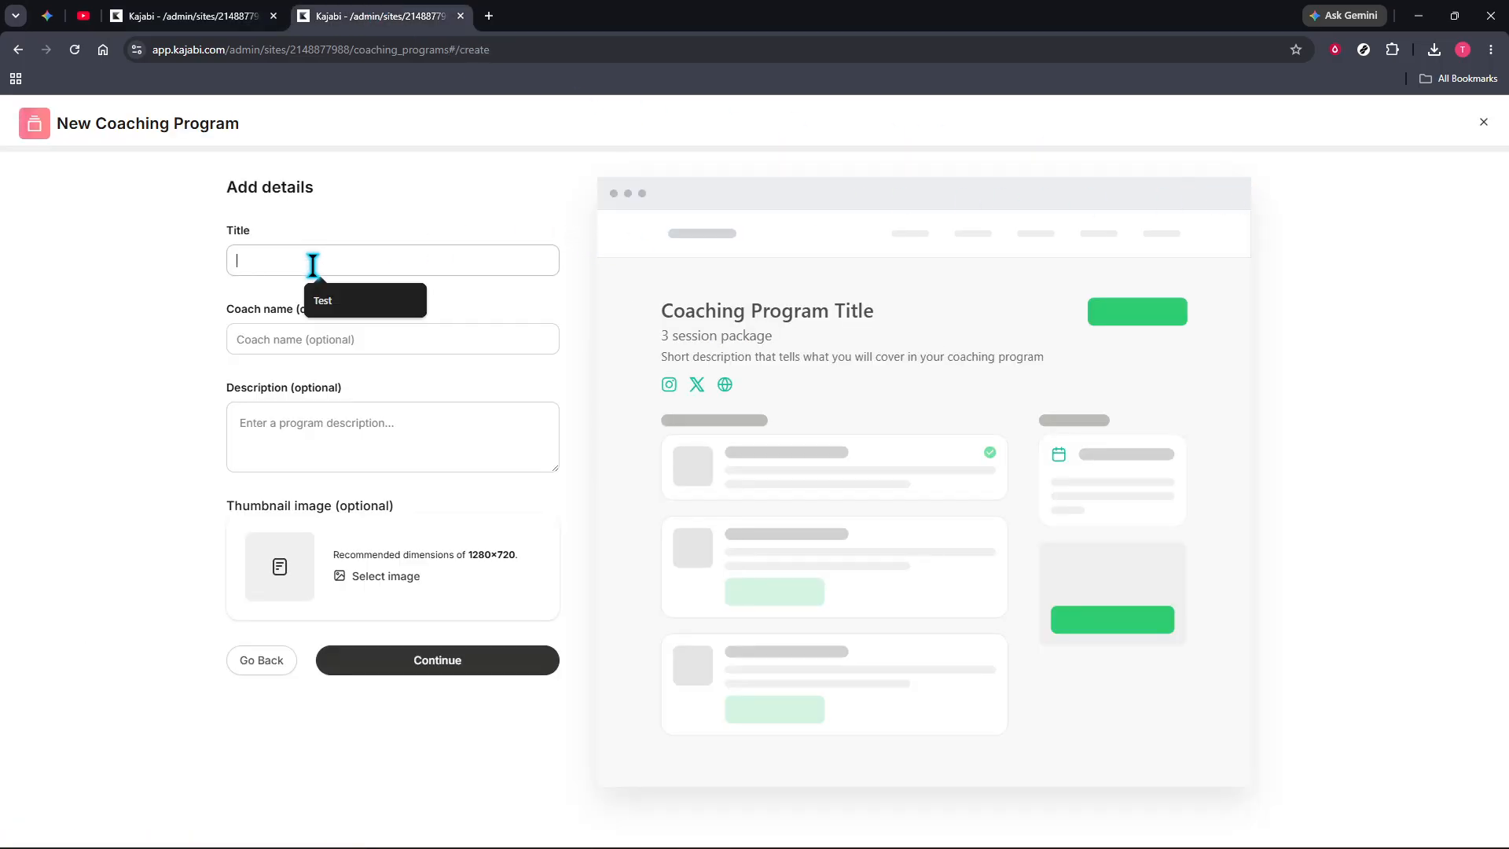
left_click(331, 297)
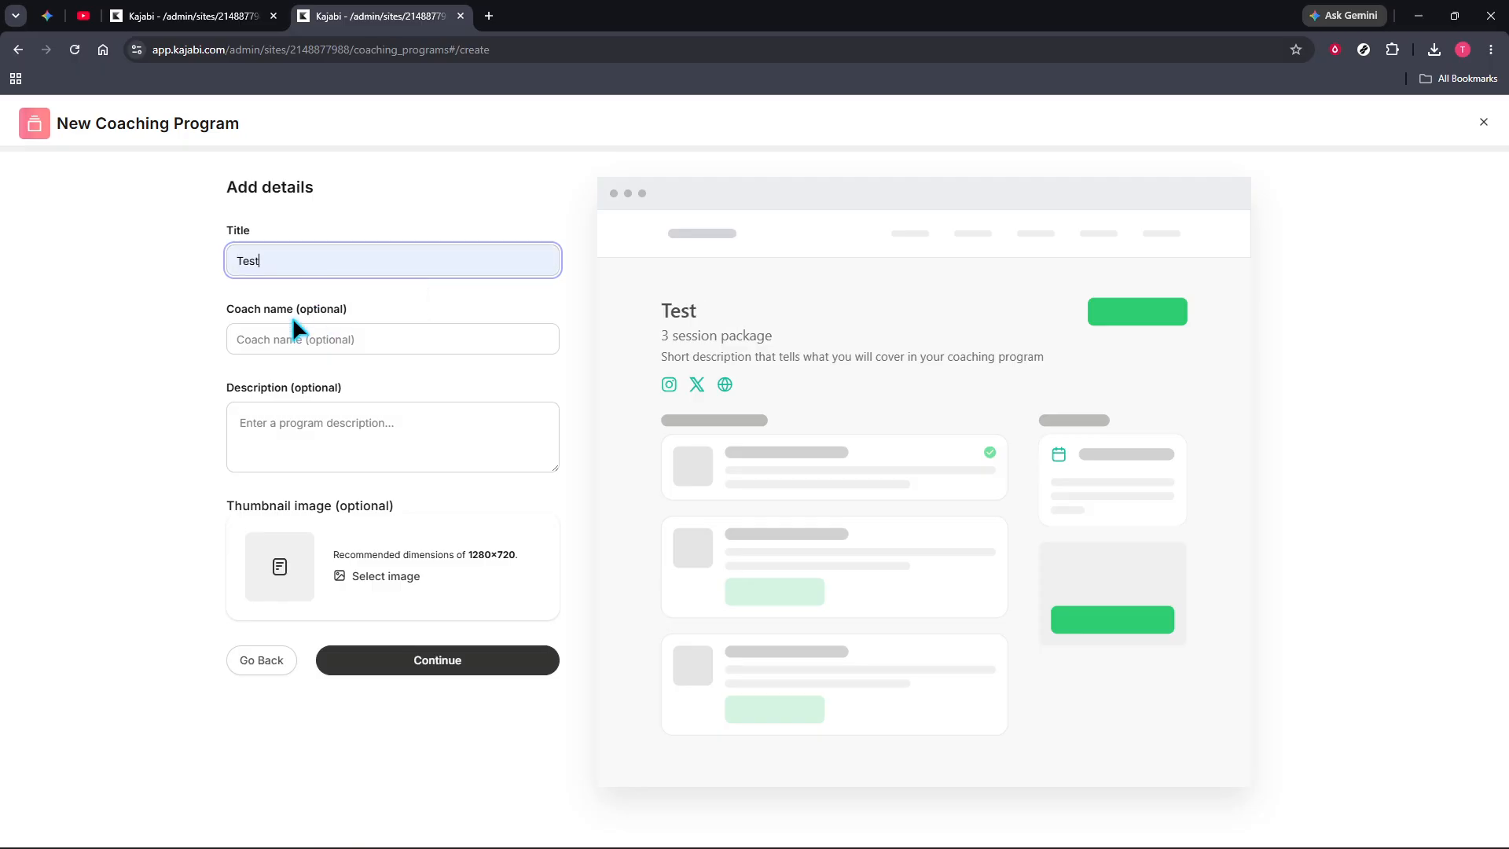
left_click(286, 340)
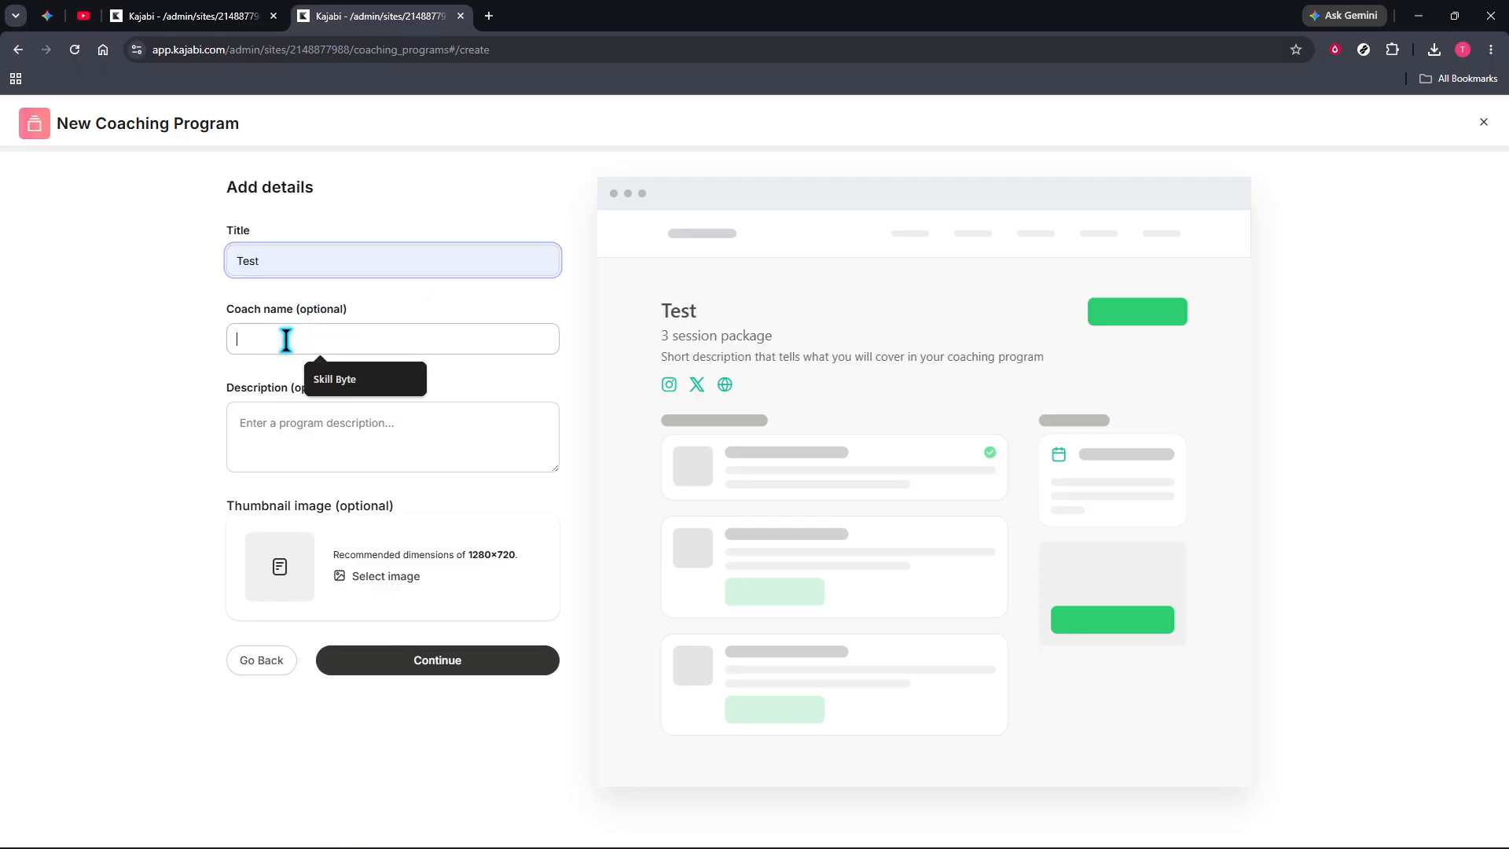
left_click(334, 380)
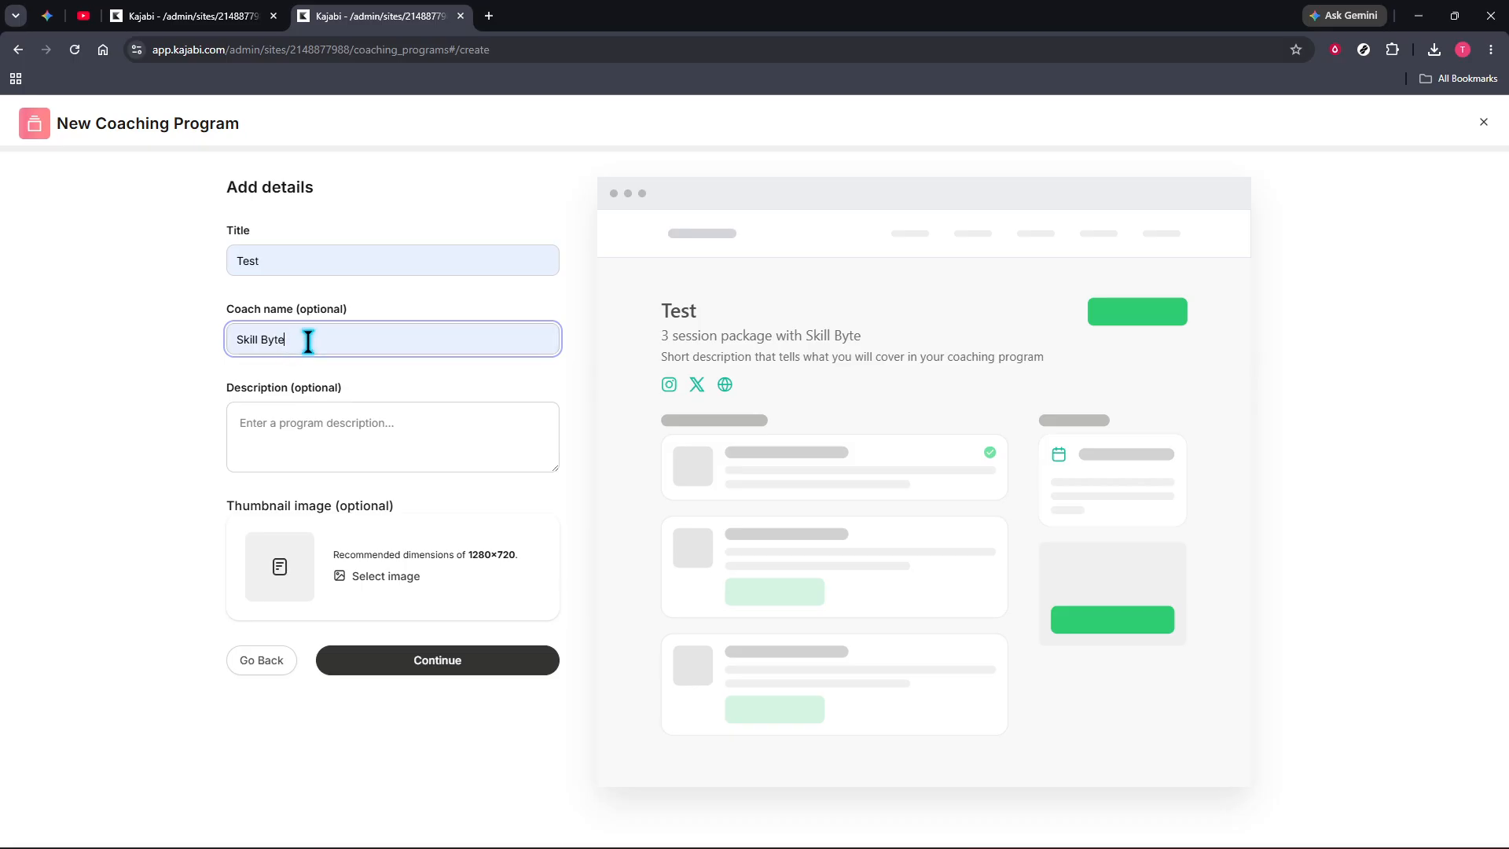
left_click(285, 424)
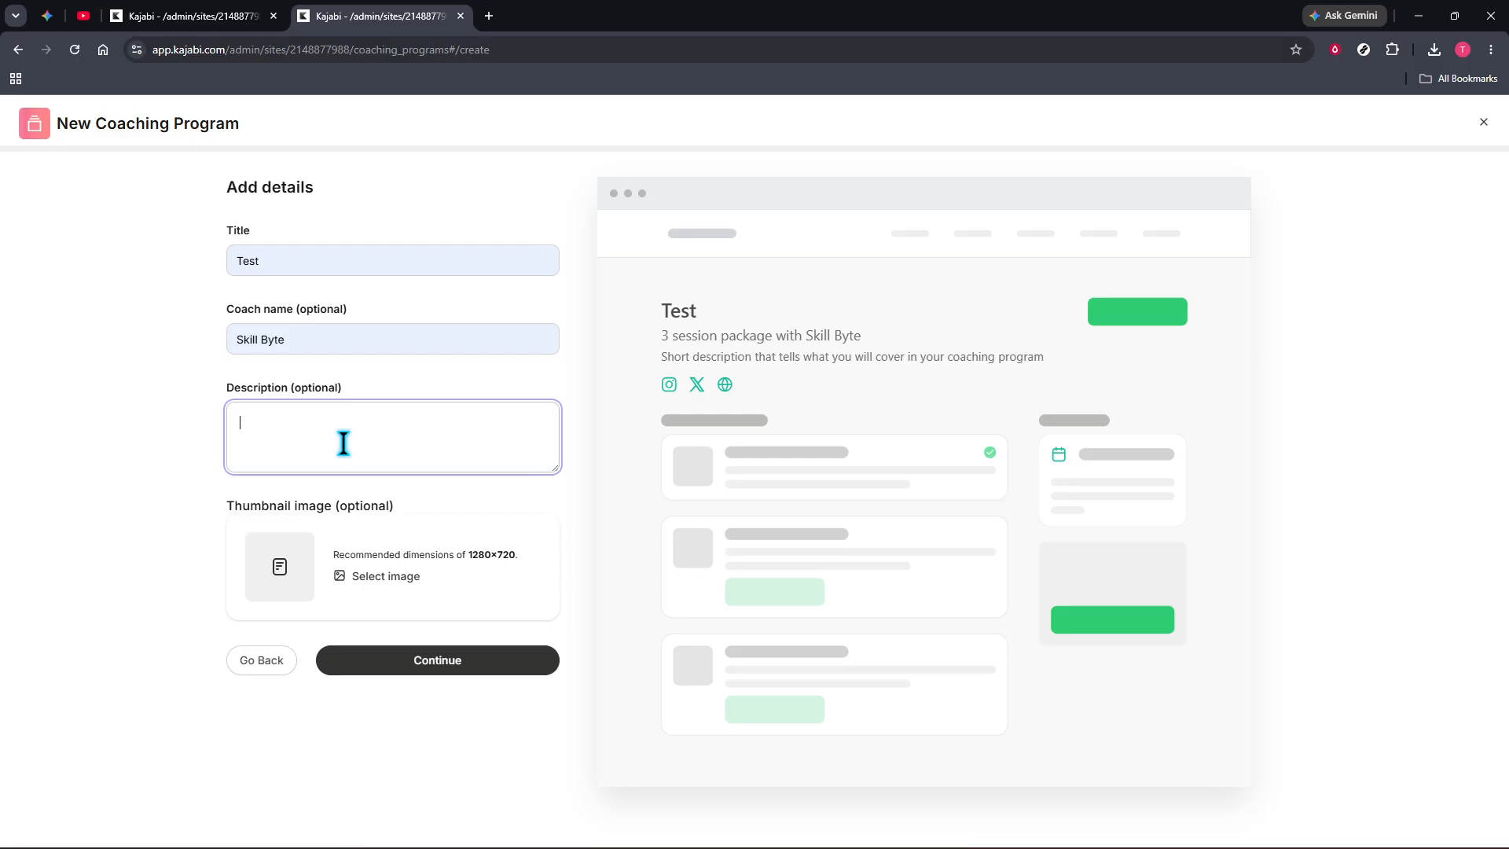
type("Like and Sub")
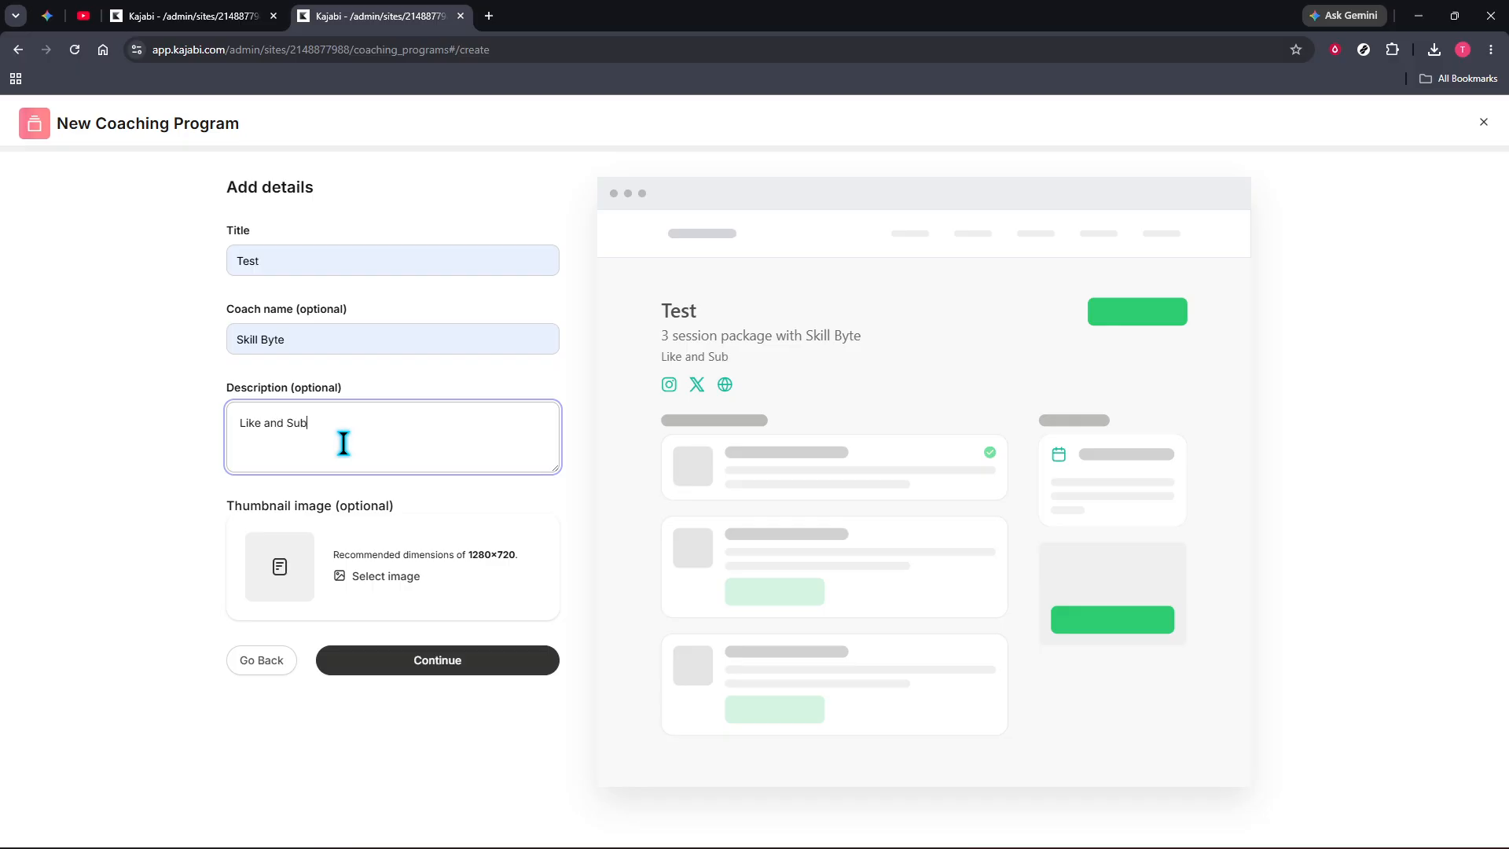
left_click(417, 659)
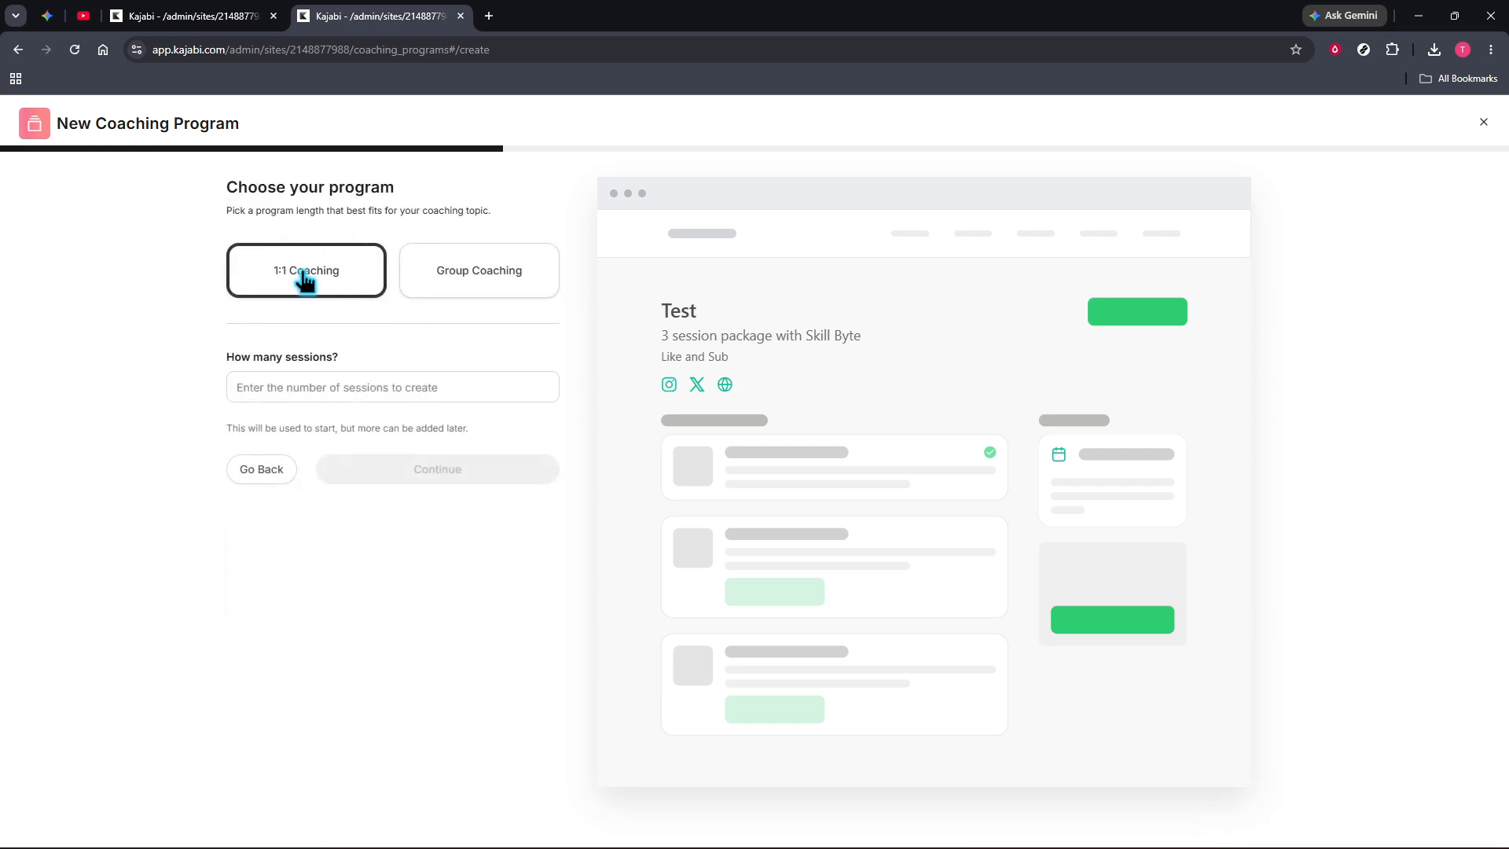
Choose Group Coaching, name the group "Group A", set 5 sessions and continue.
left_click(475, 279)
left_click(372, 376)
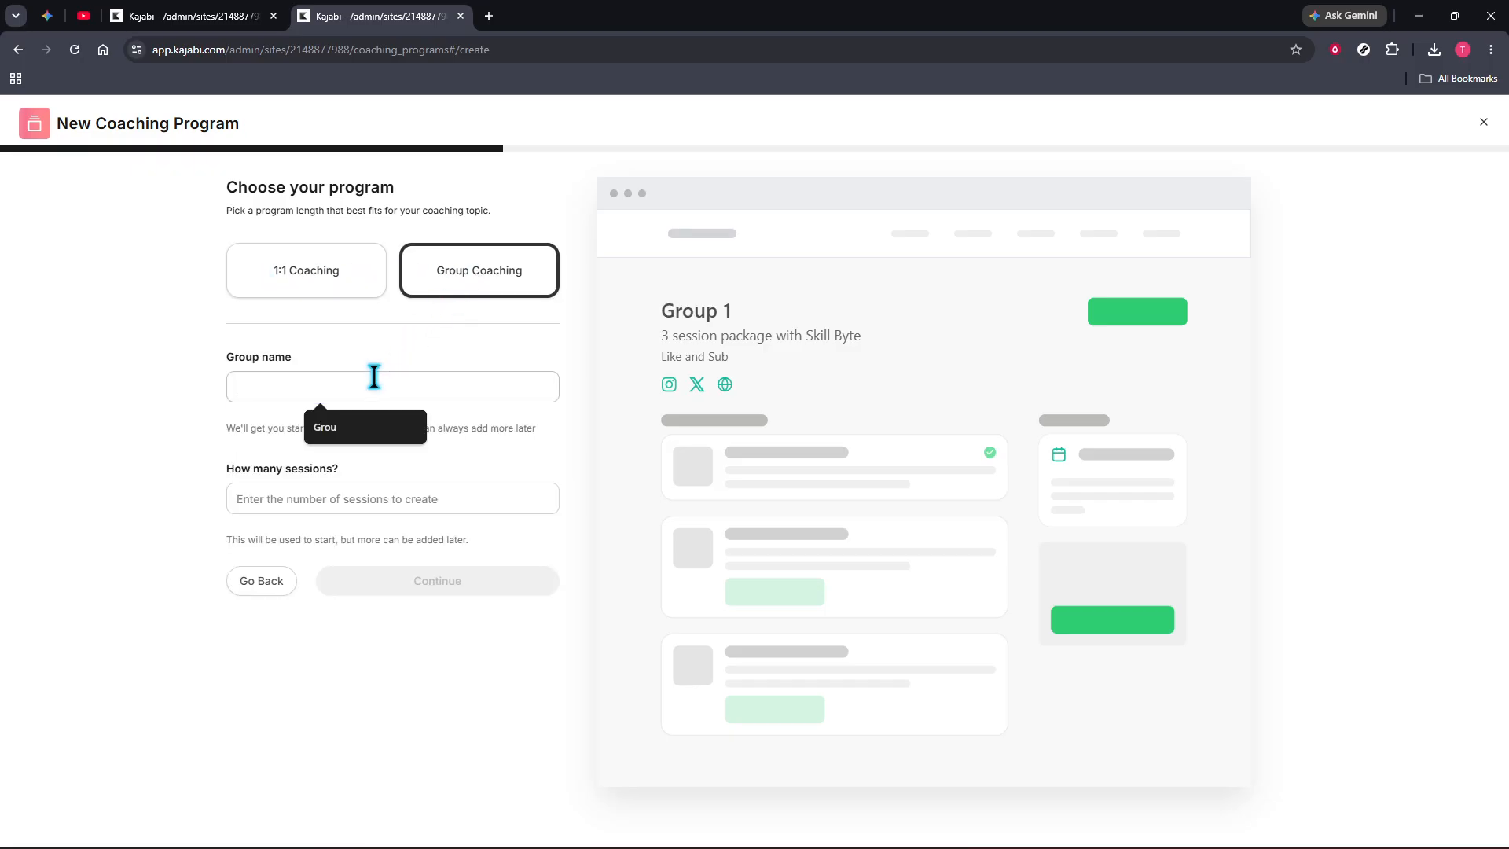
type("G")
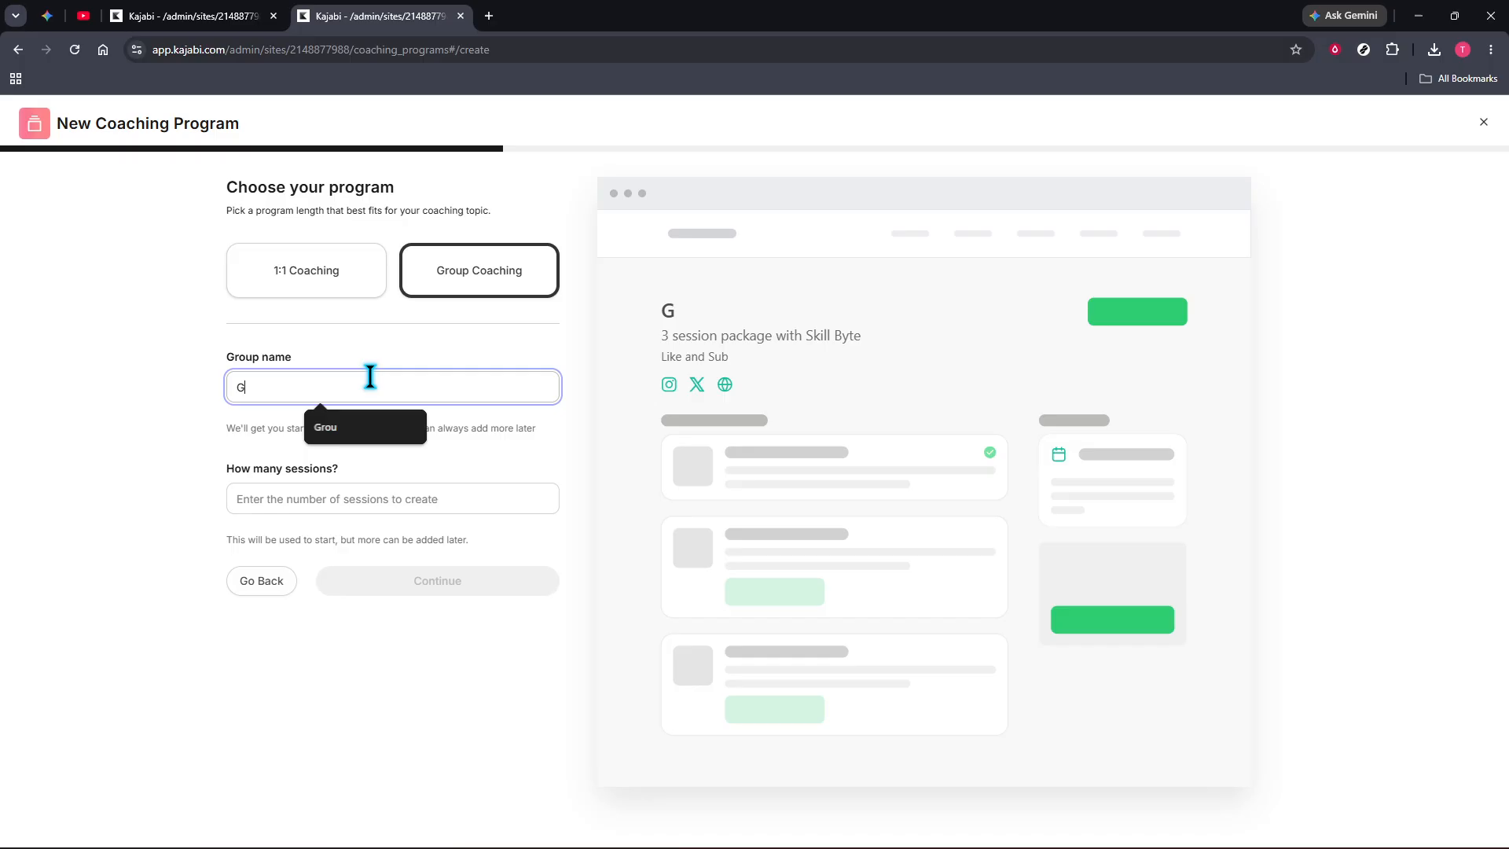
type("roup A")
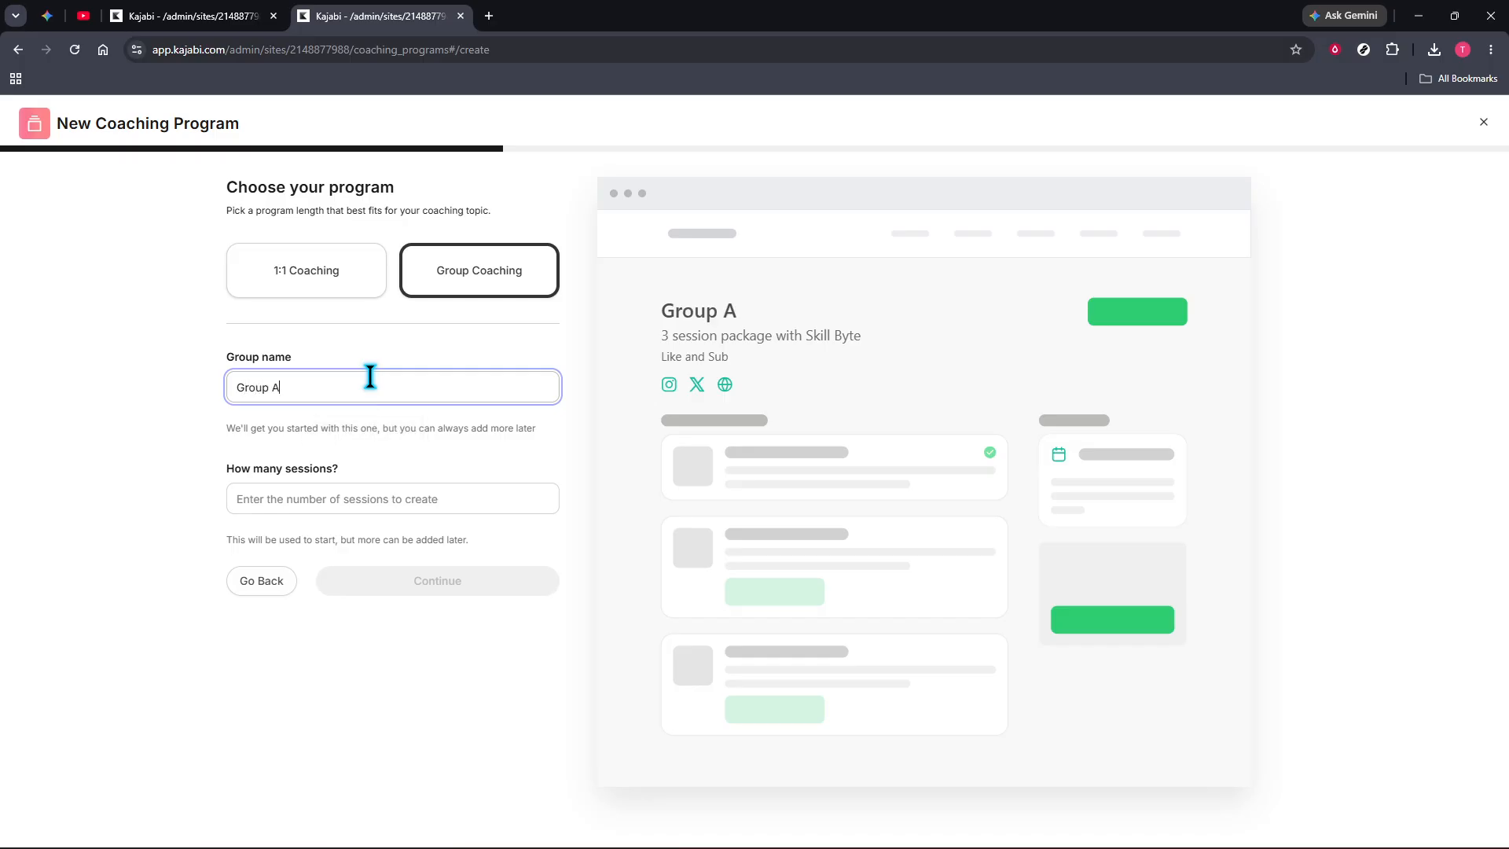
left_click(309, 491)
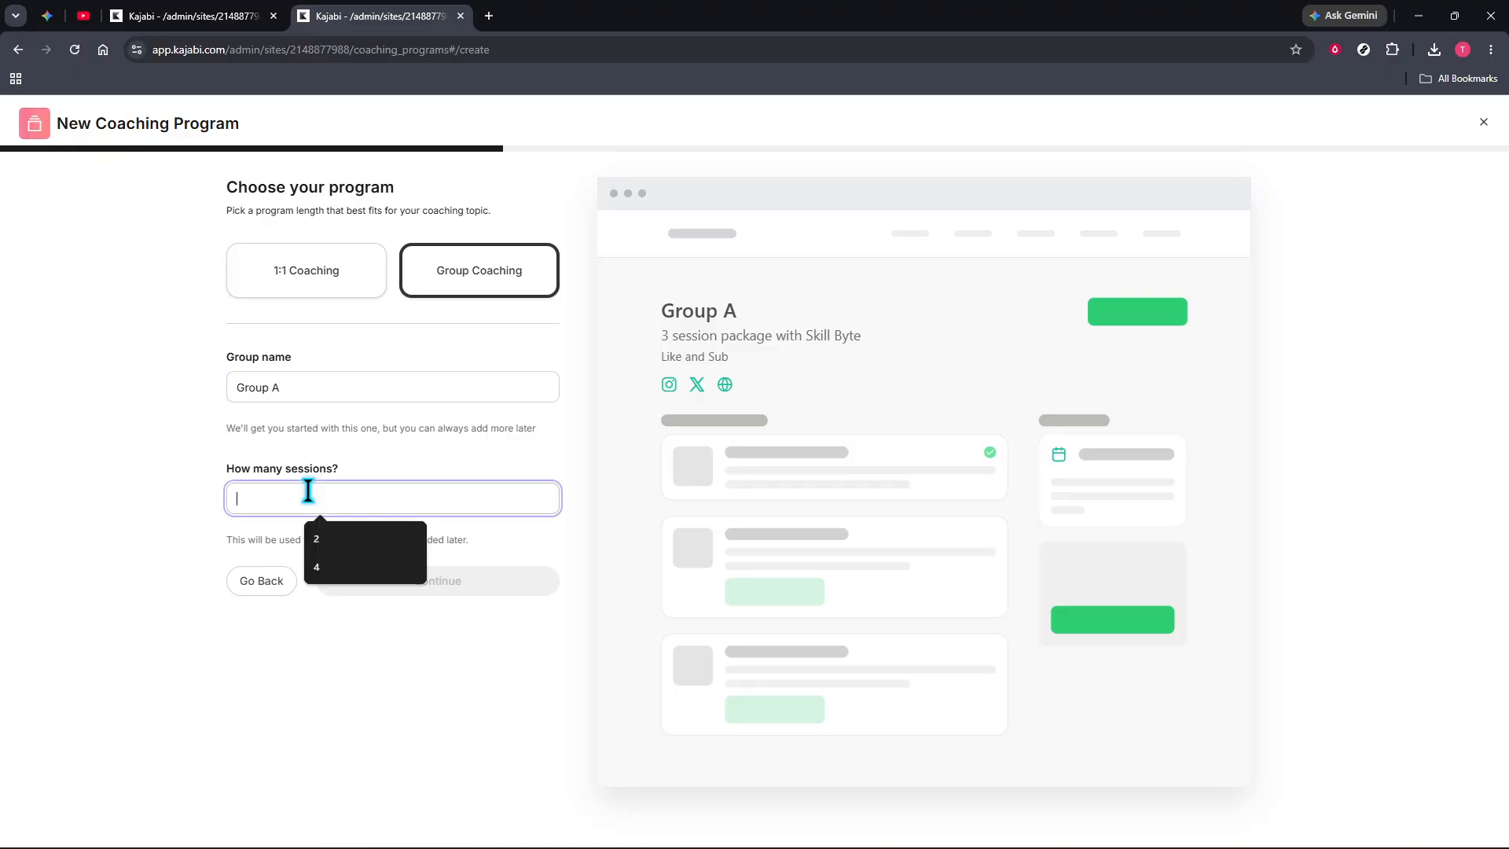
type("5")
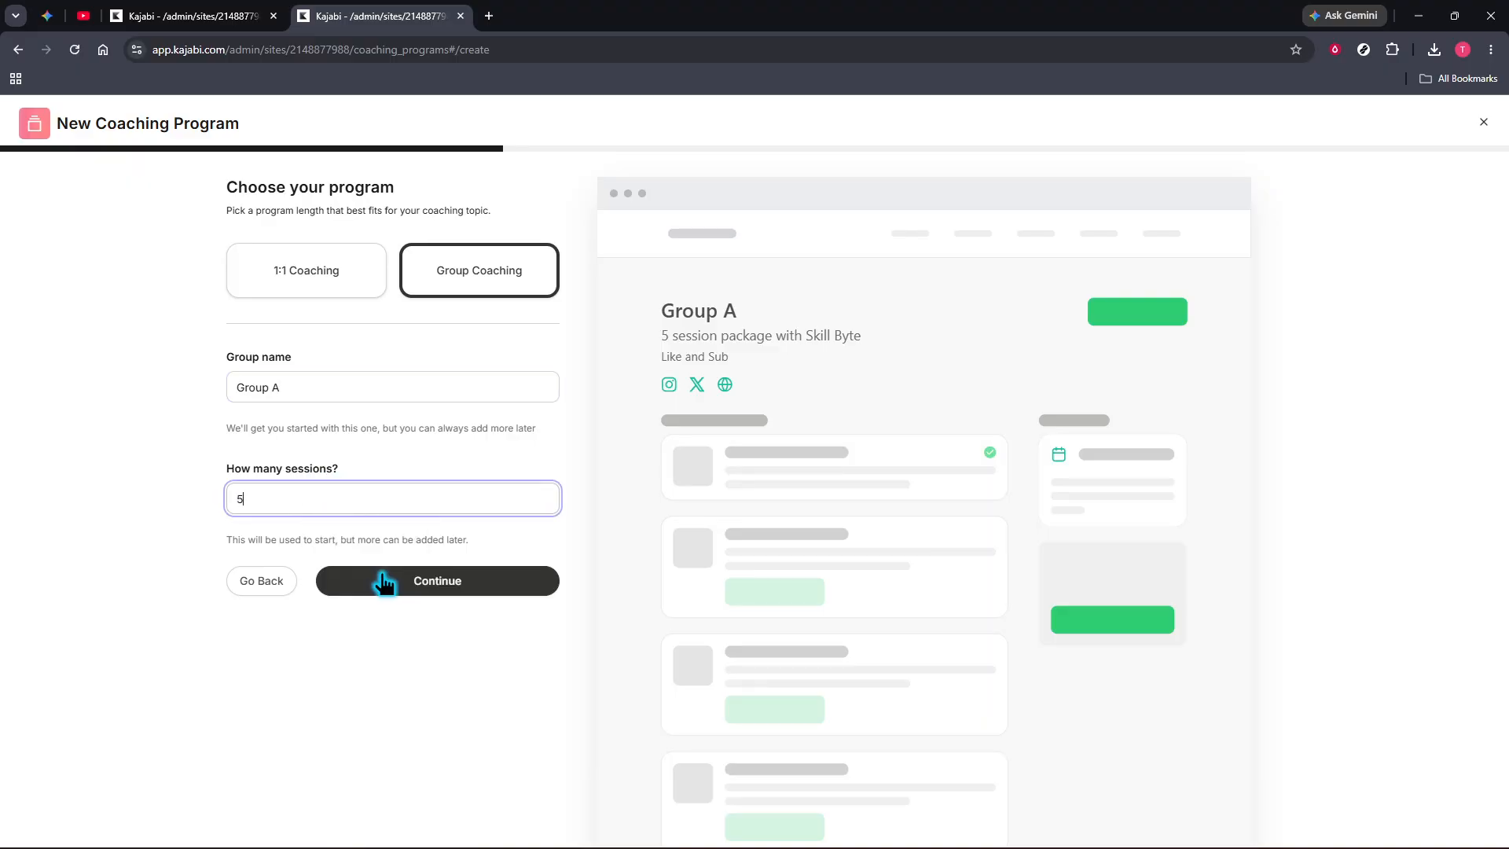
left_click(429, 581)
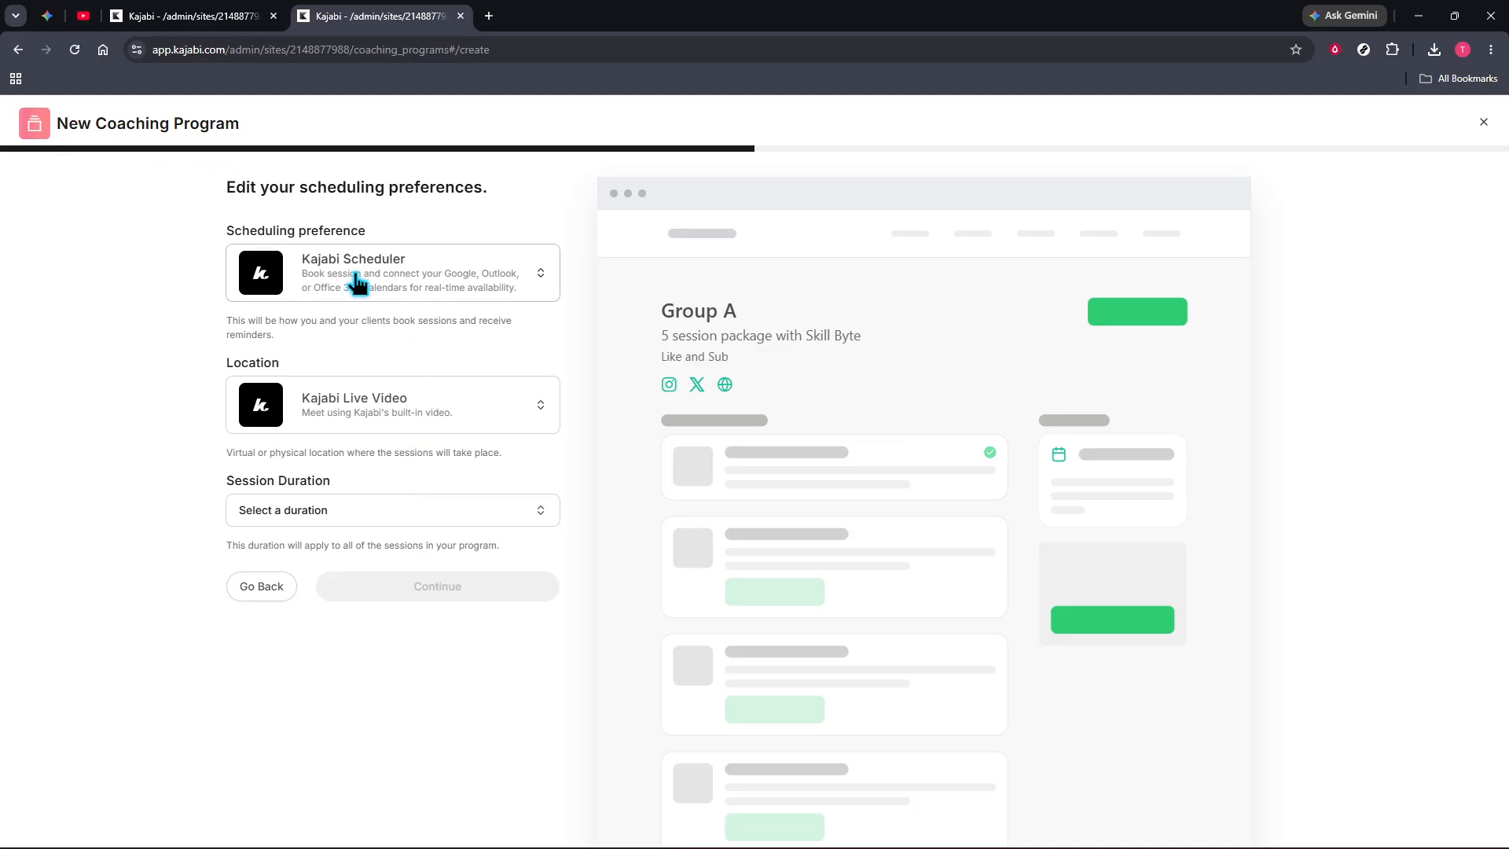
Keep Kajabi Scheduler, choose Kajabi Live Video as the location, set the session duration to 45 minutes and continue.
left_click(352, 287)
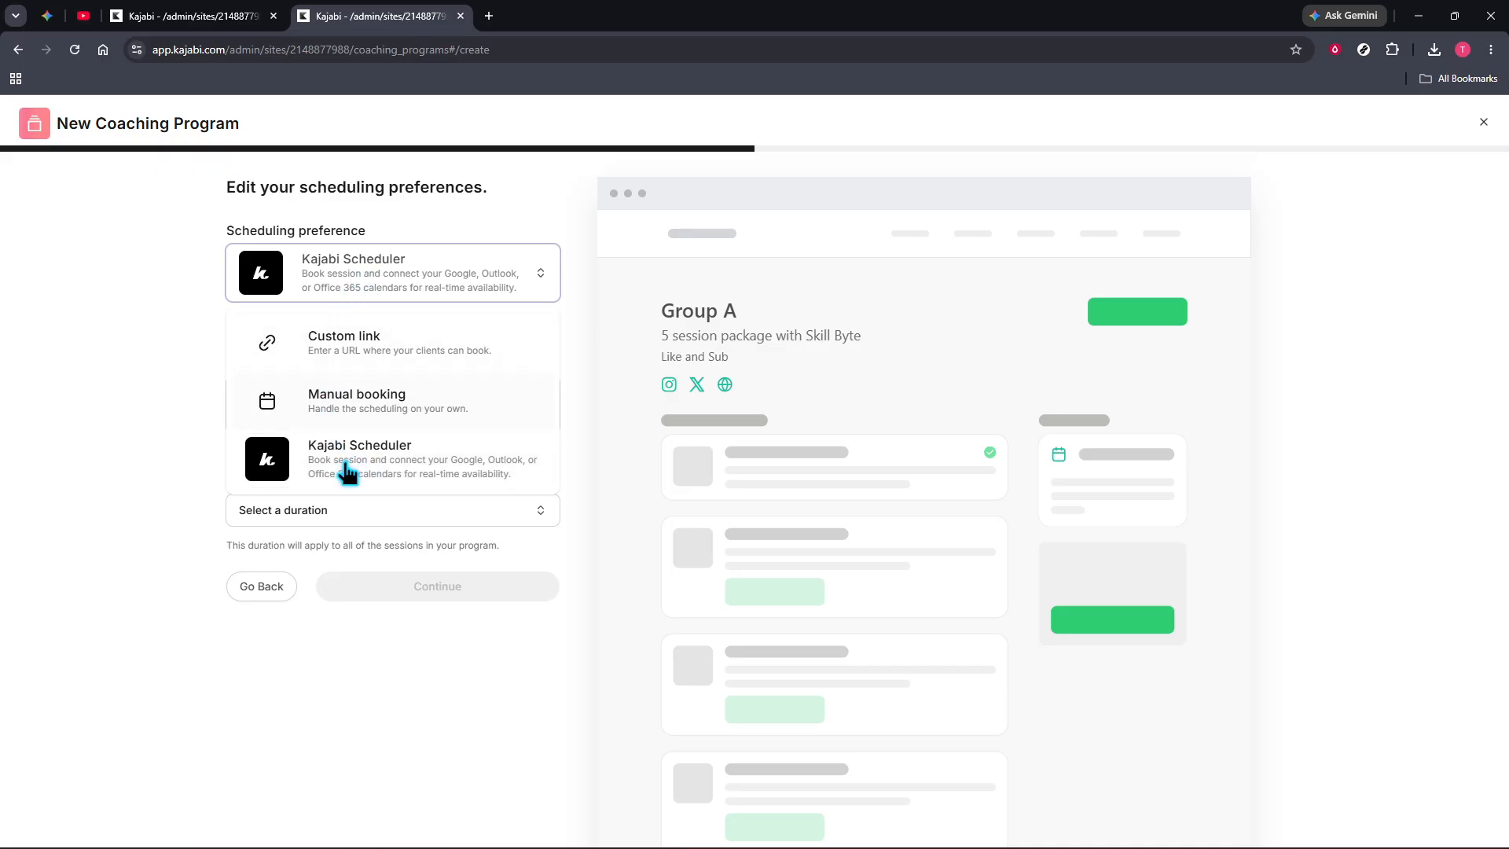
left_click(351, 287)
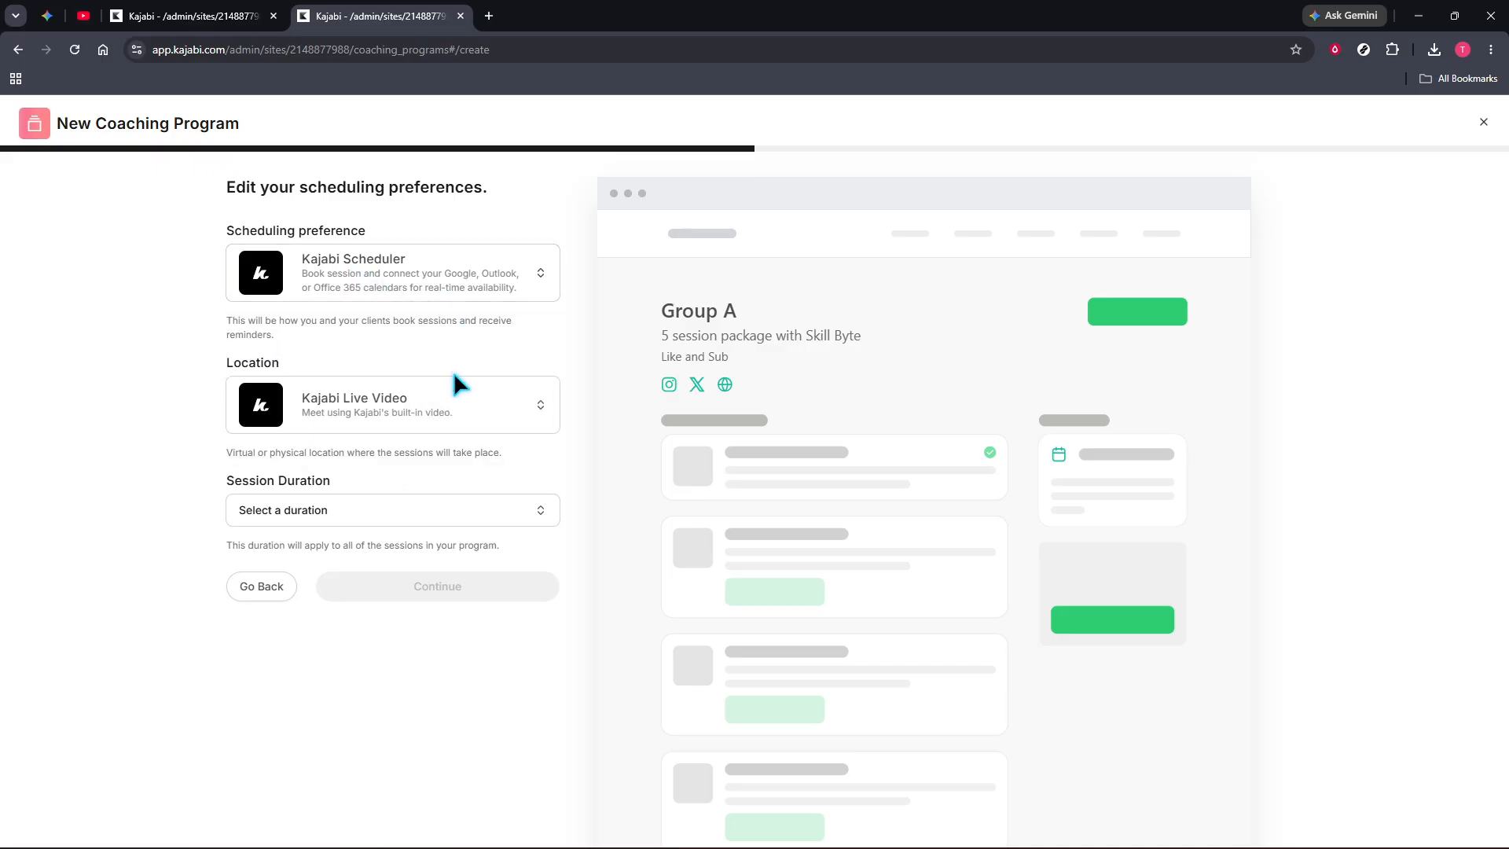
left_click(364, 403)
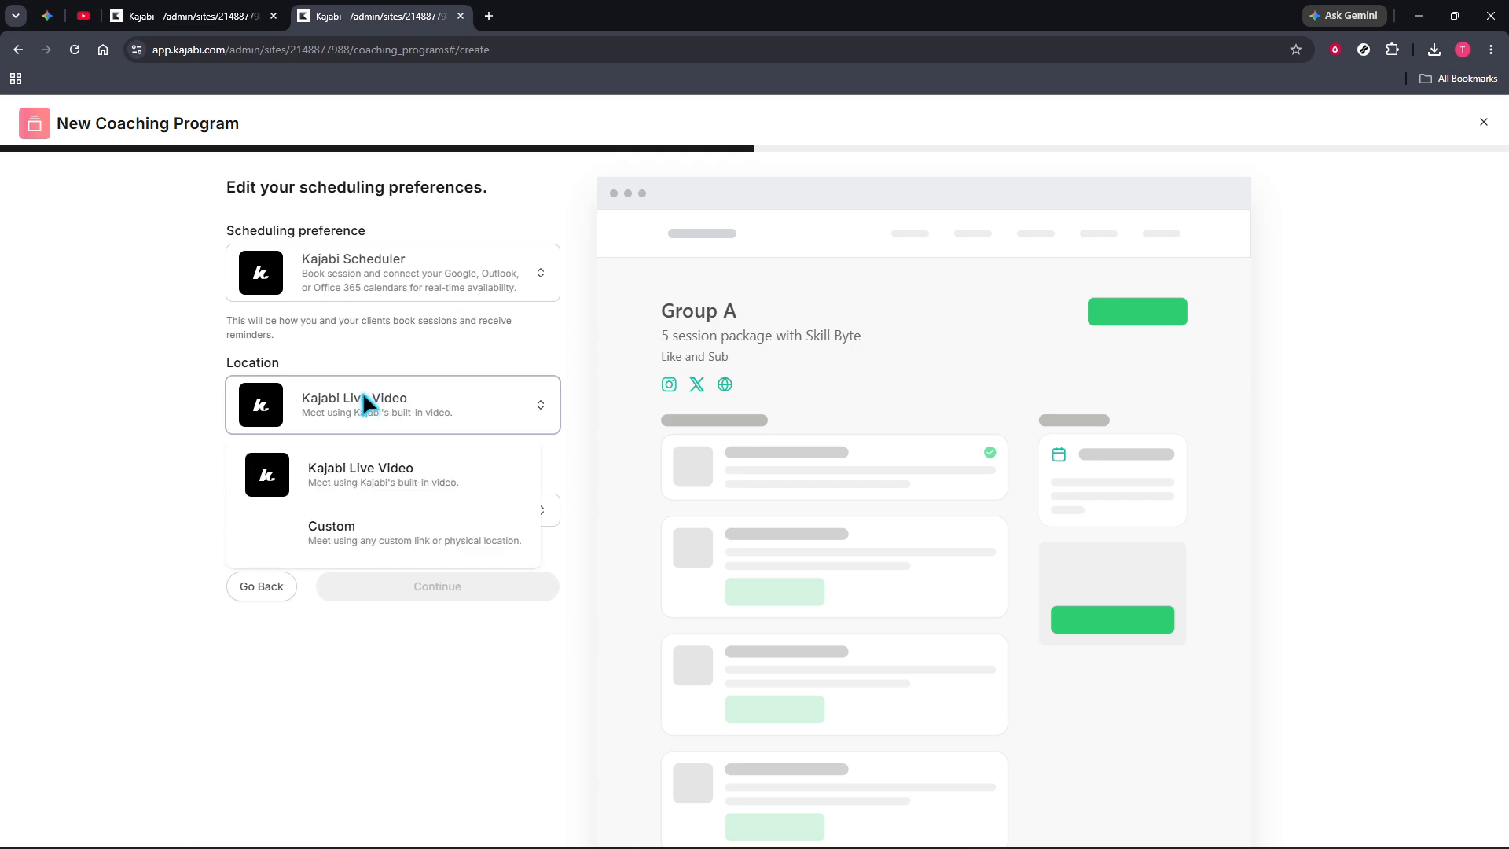
left_click(367, 486)
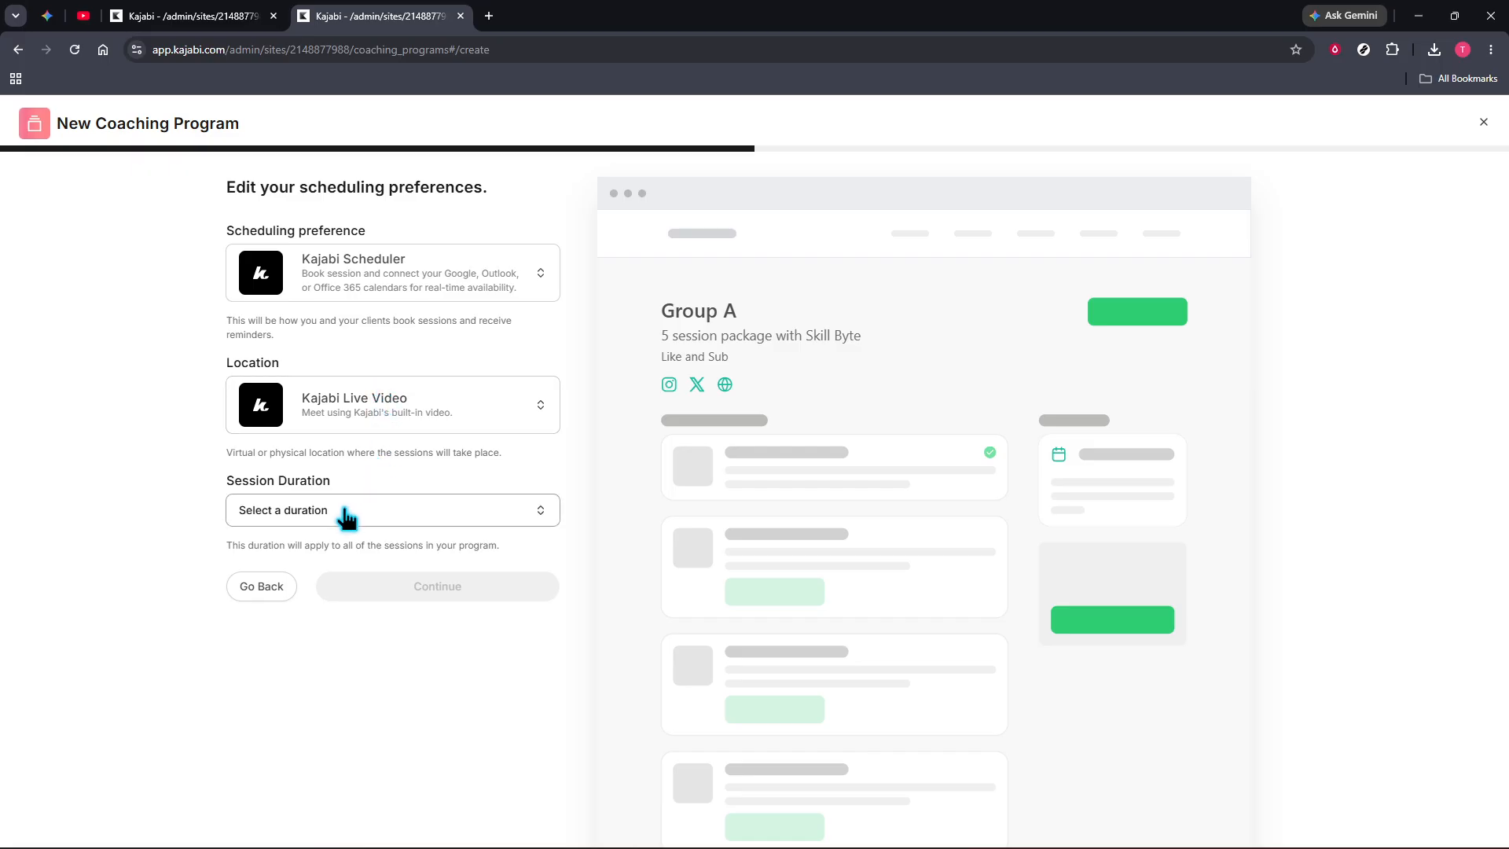
left_click(375, 511)
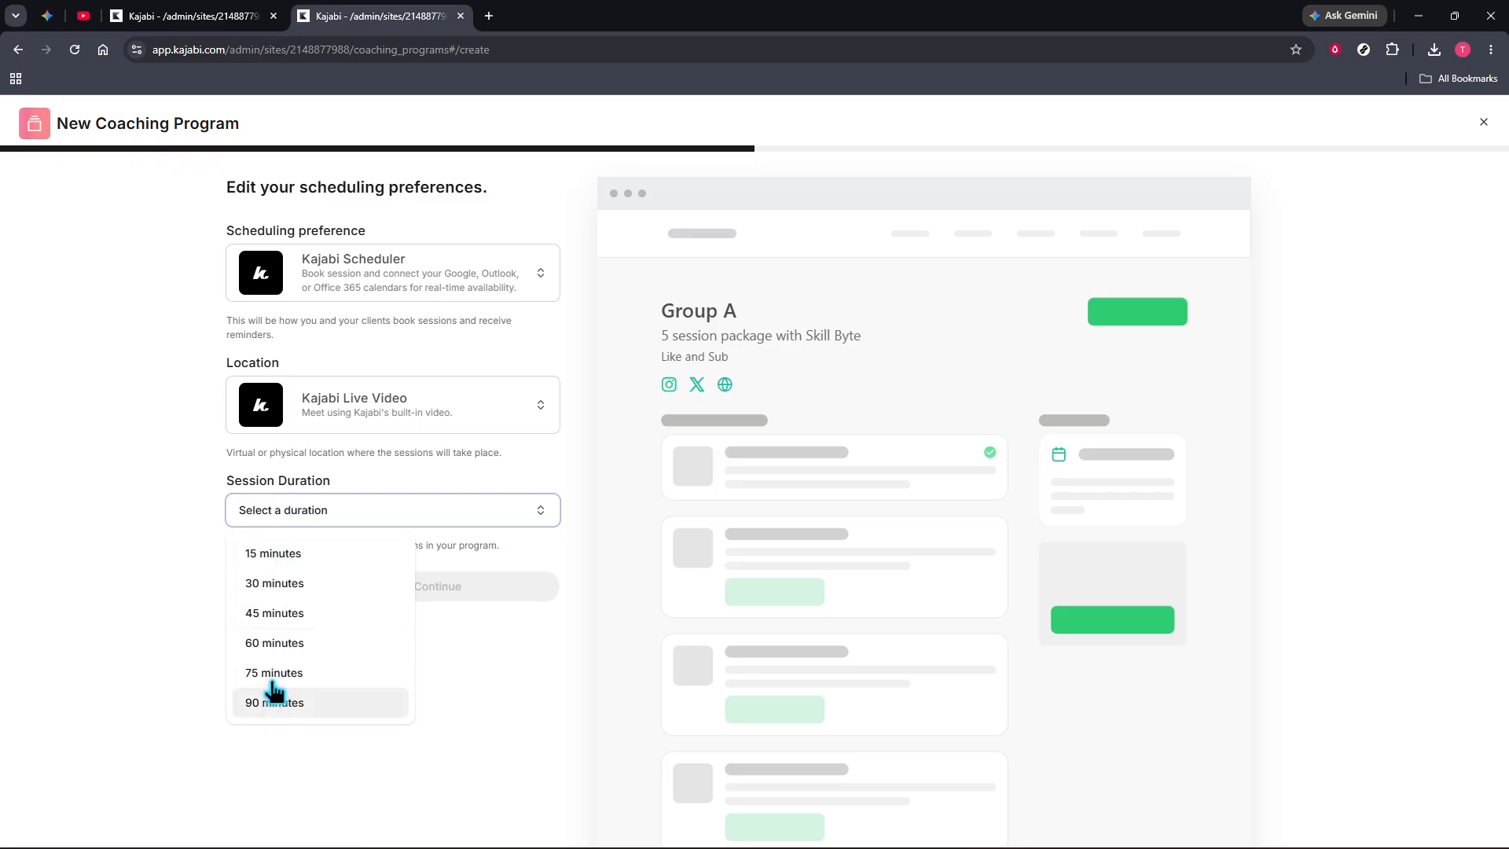
left_click(269, 612)
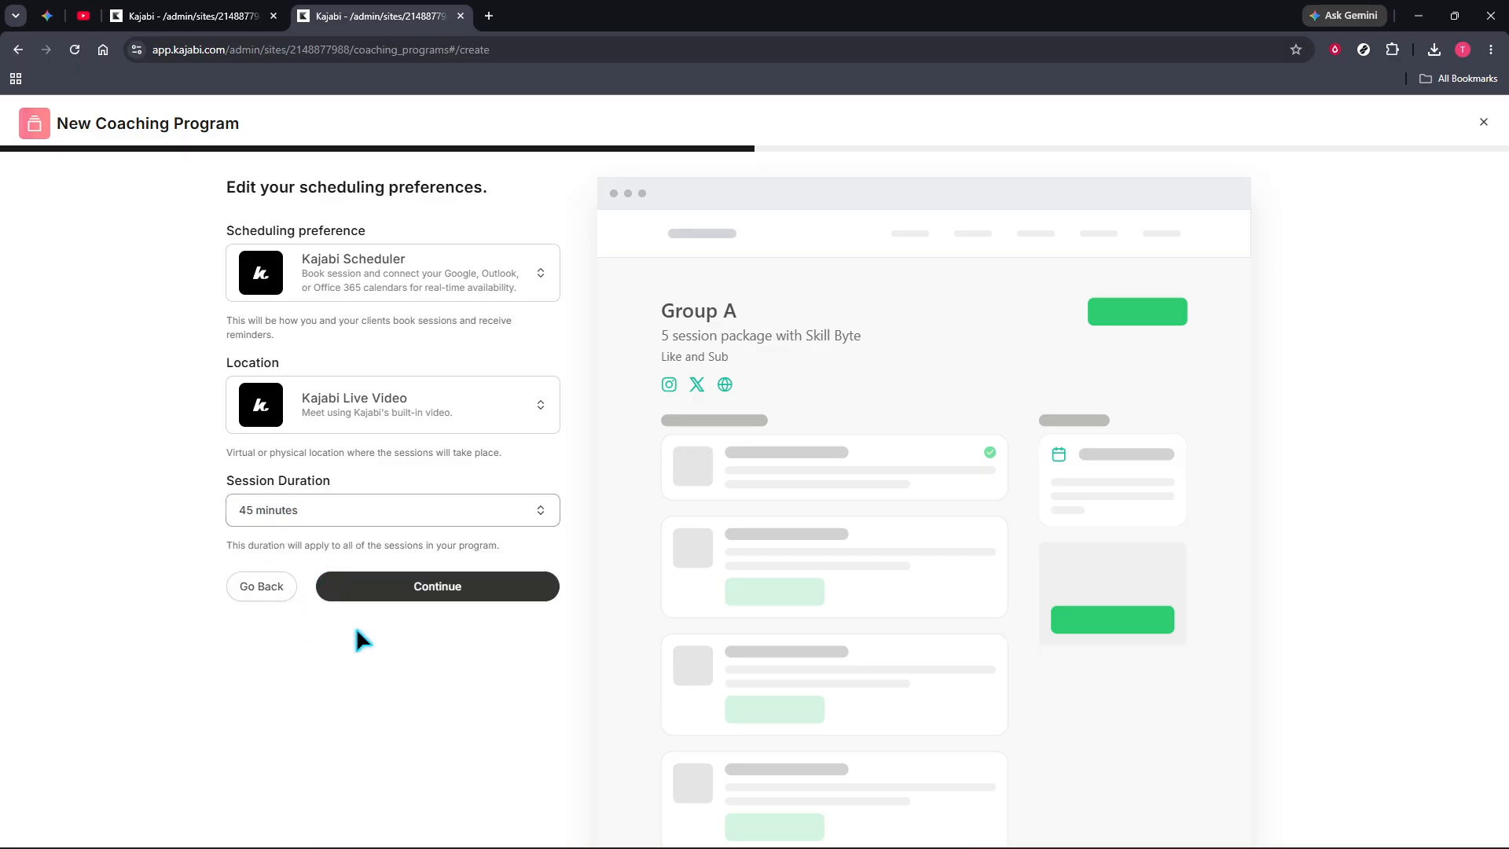
left_click(475, 586)
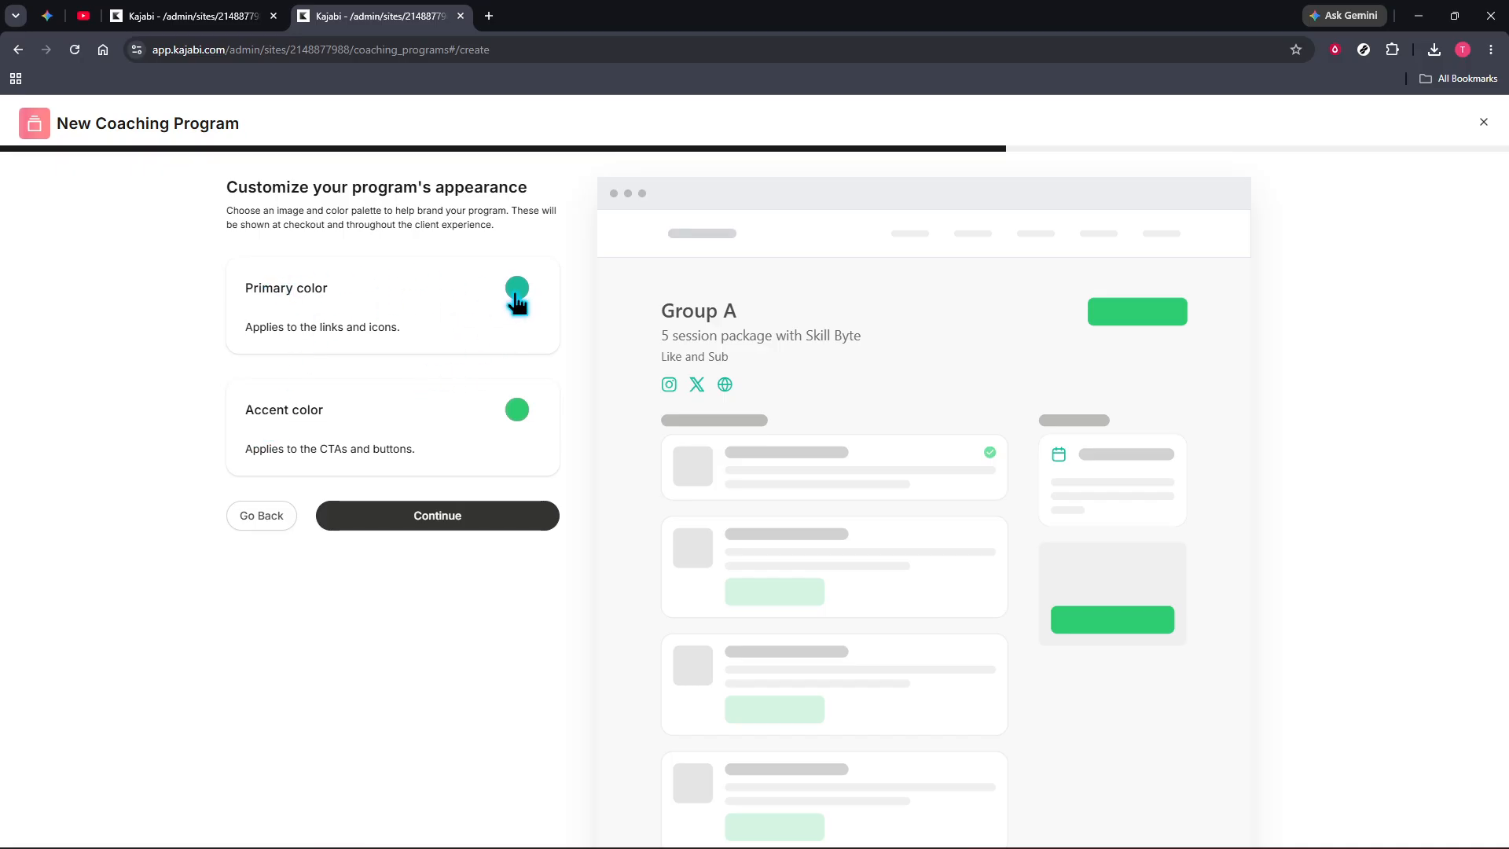
Accept the default program colors, choose Paid pricing and skip the payment setup for now.
left_click(446, 516)
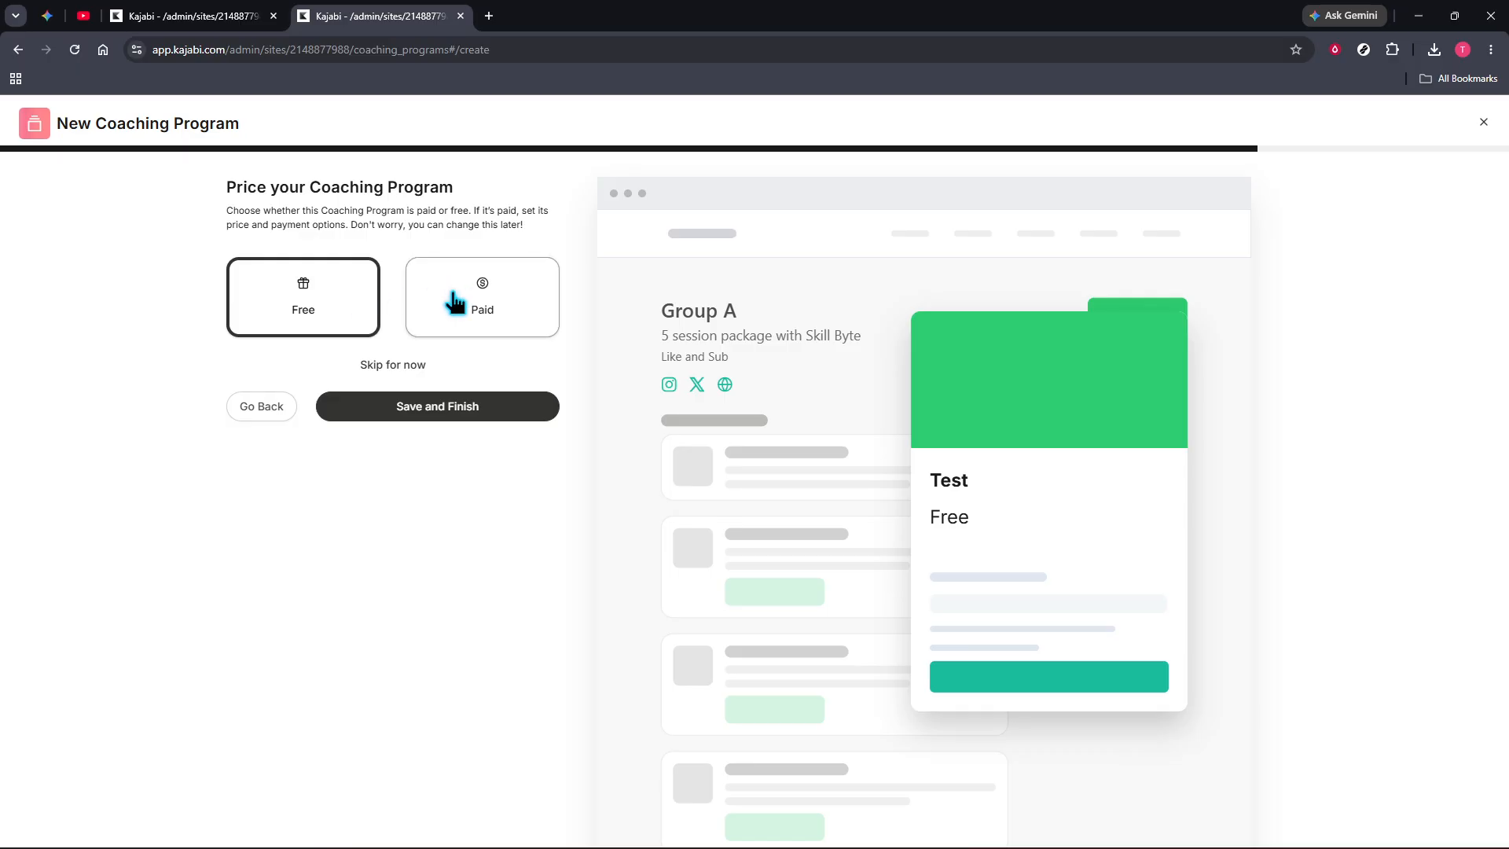
left_click(456, 305)
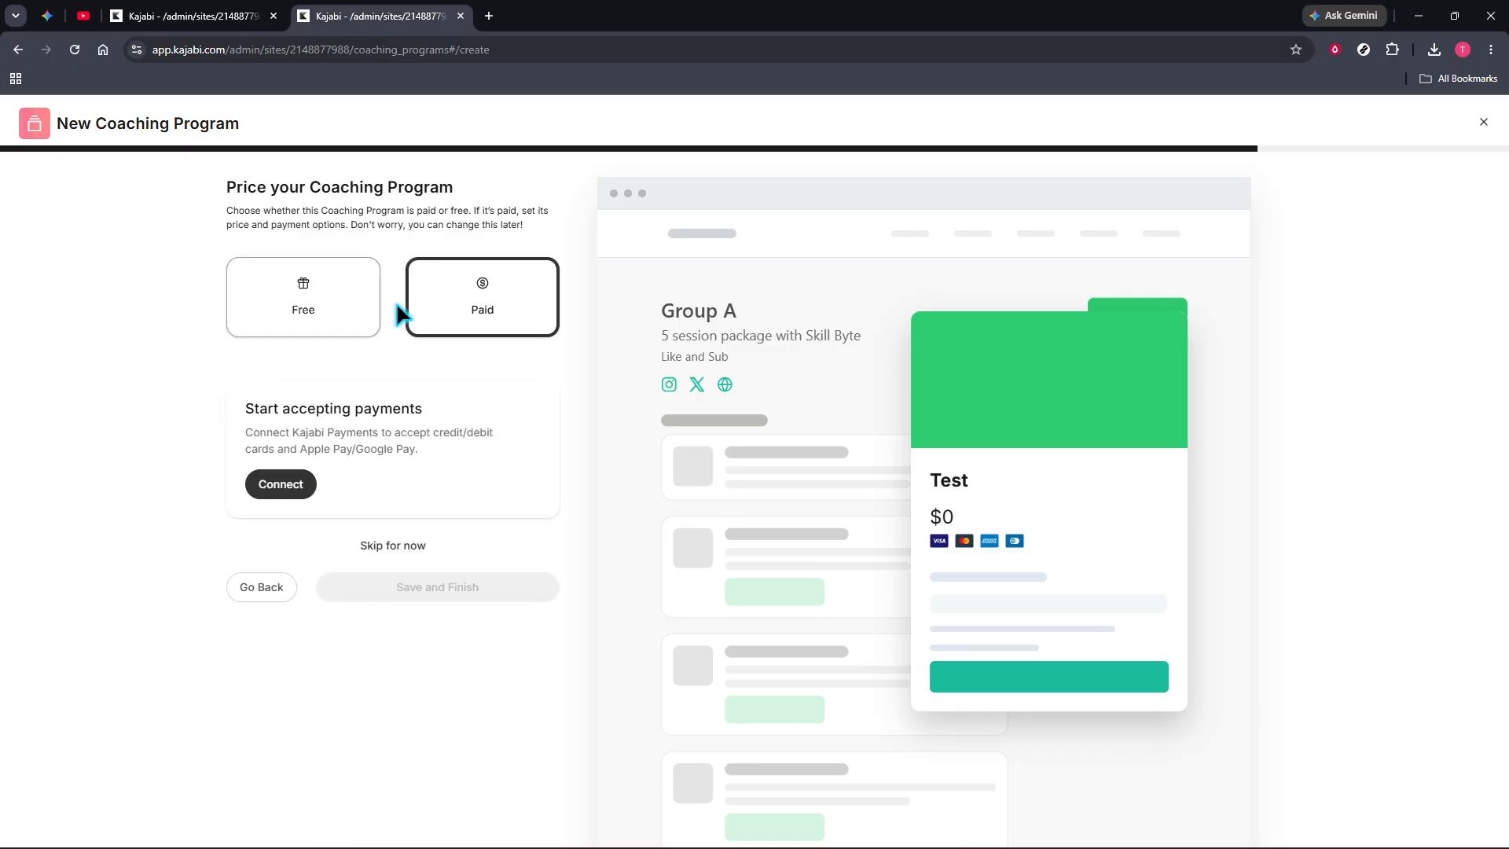
left_click(401, 547)
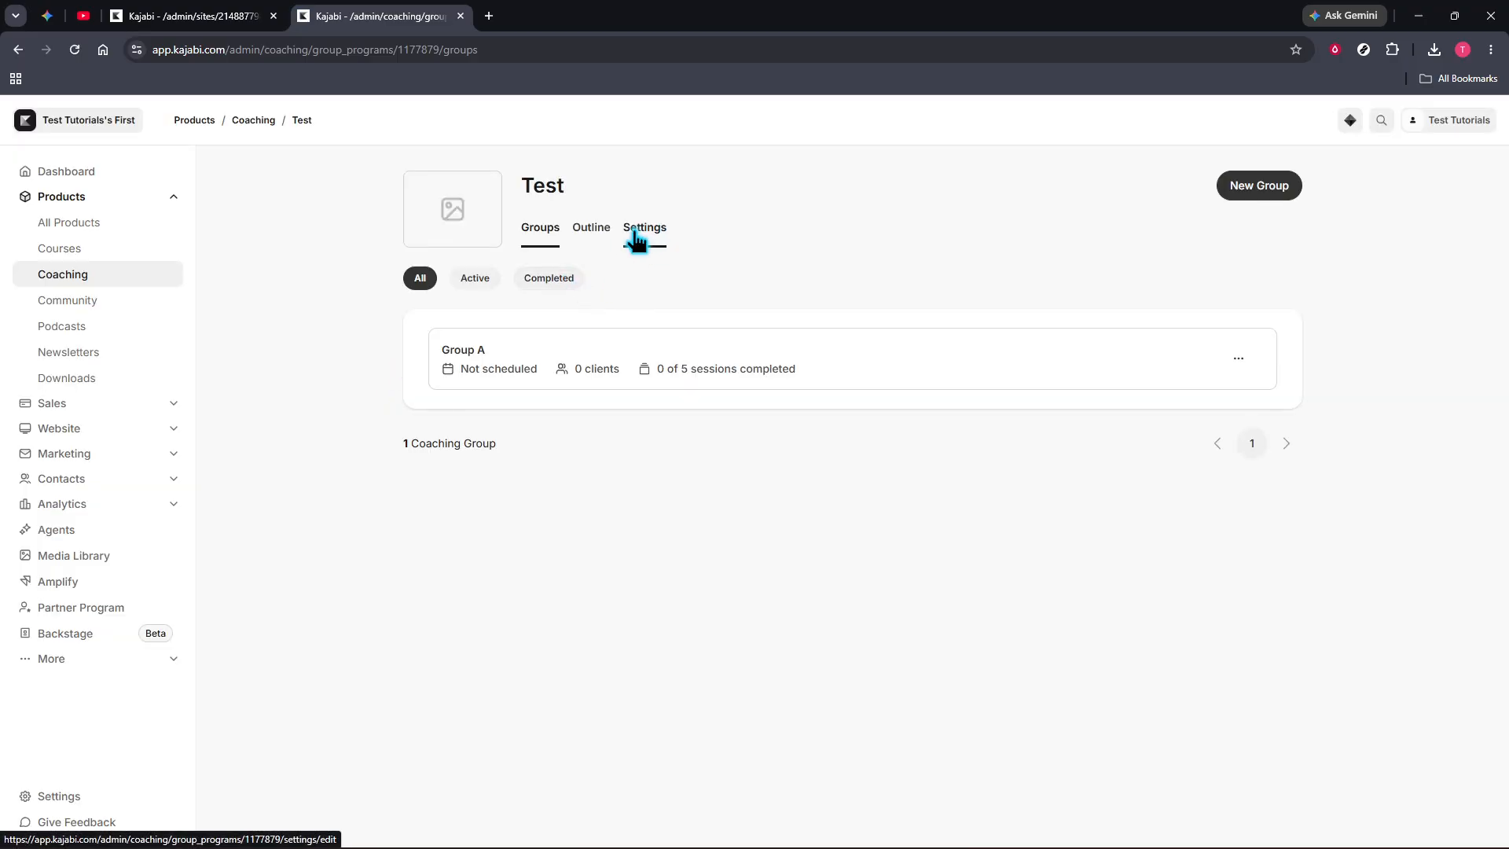
Open the availability management page from the Test program's scheduling settings.
left_click(638, 240)
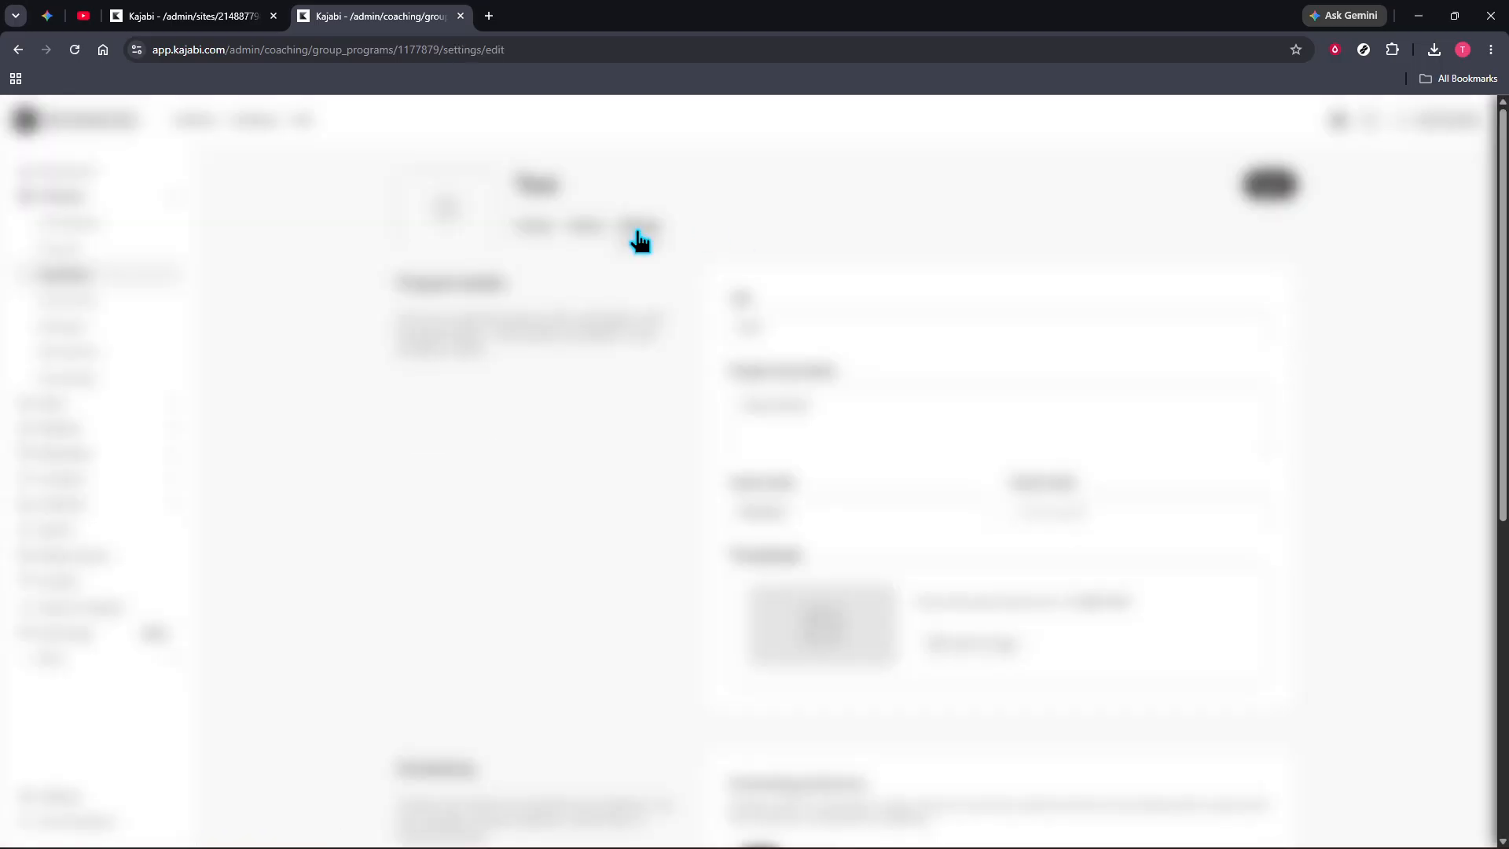
scroll(841, 381, "down", 5)
scroll(849, 374, "down", 3)
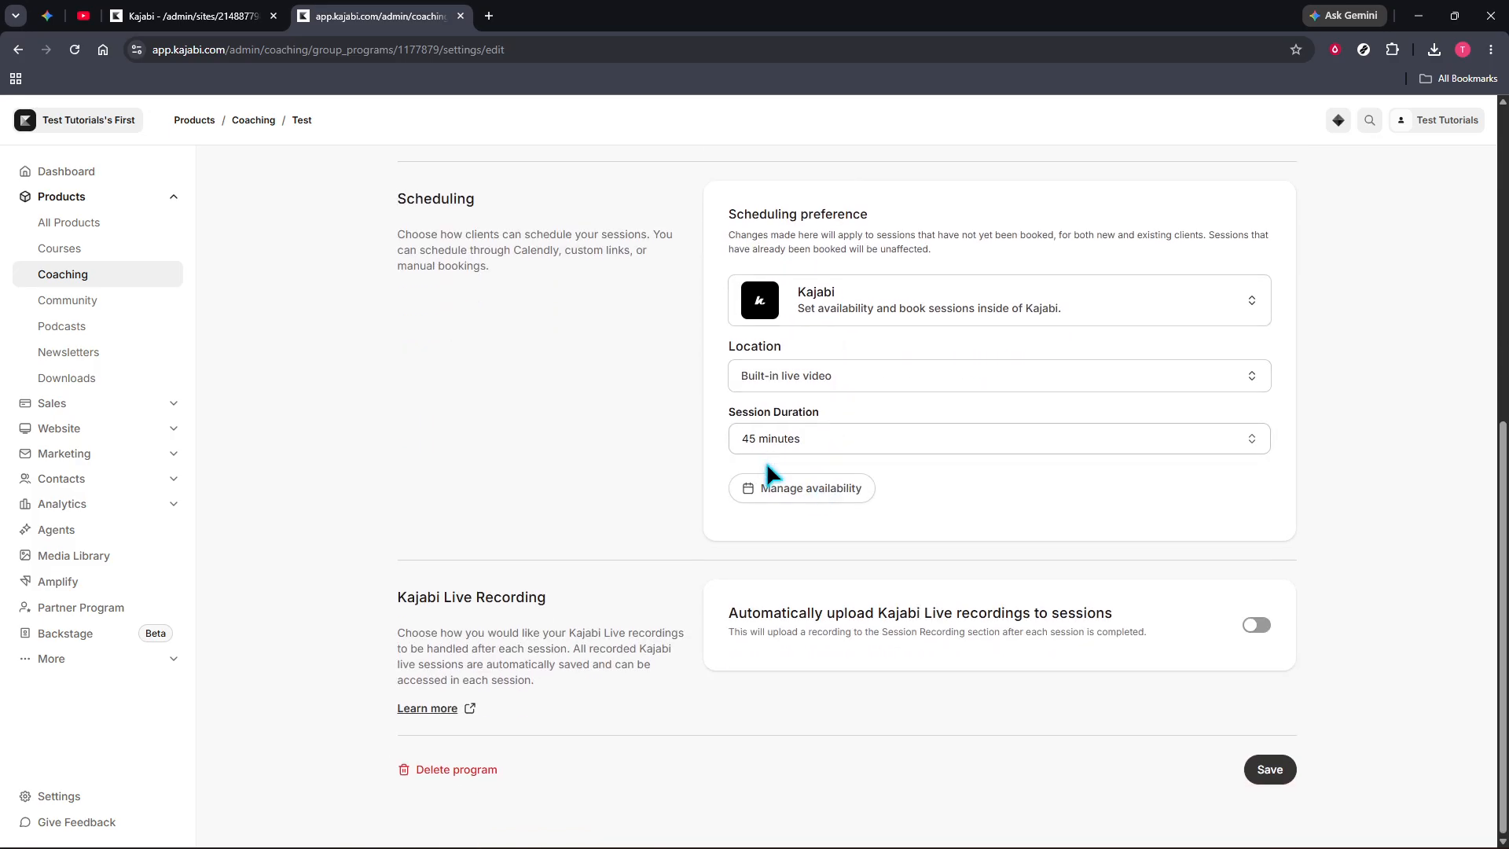
left_click(802, 495)
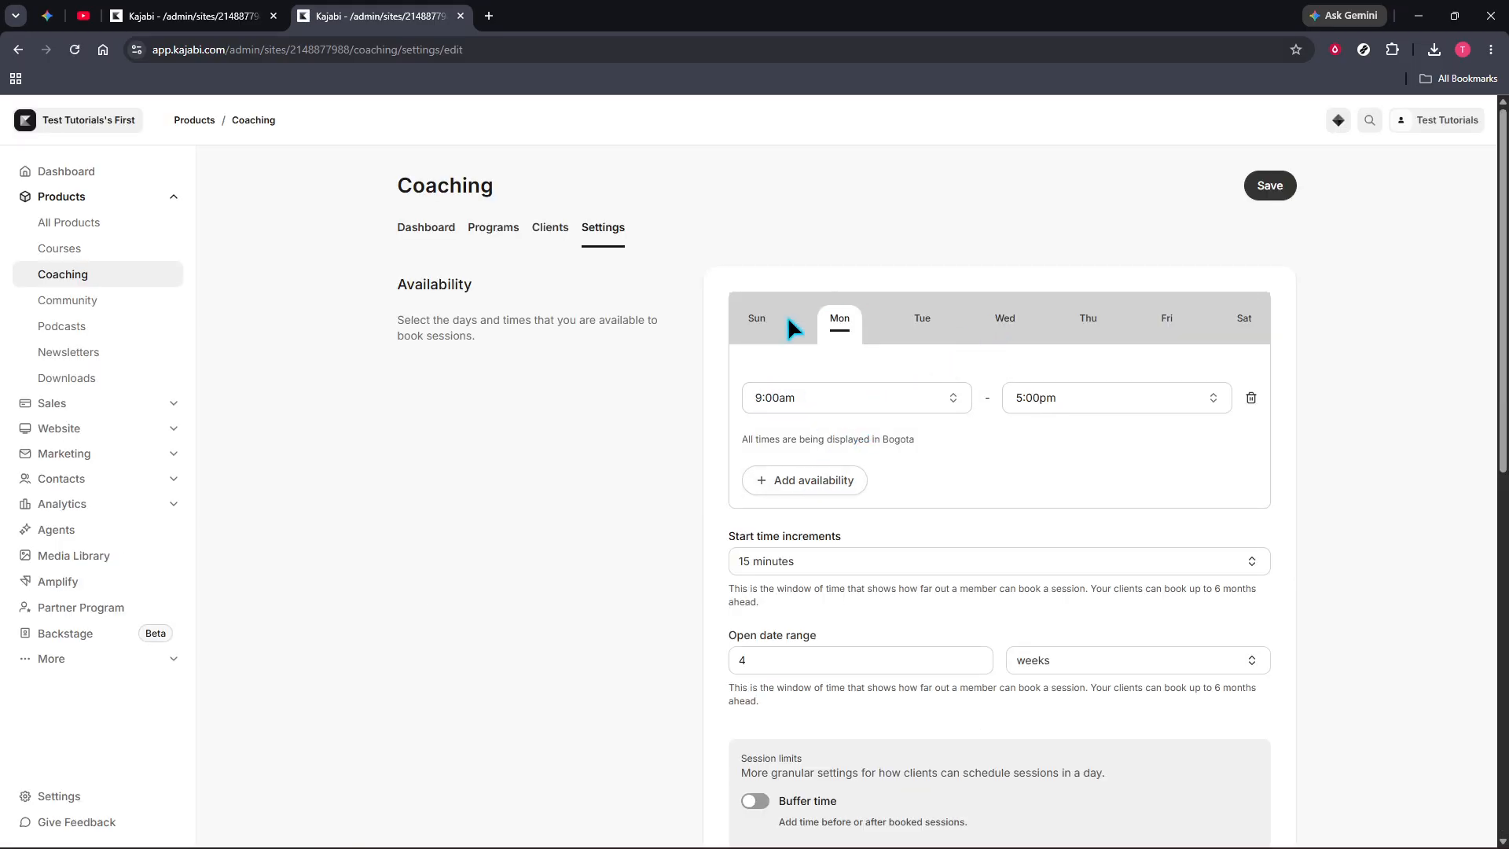
Review the coaching availability settings and turn on Buffer time in the session limits.
scroll(865, 424, "down", 2)
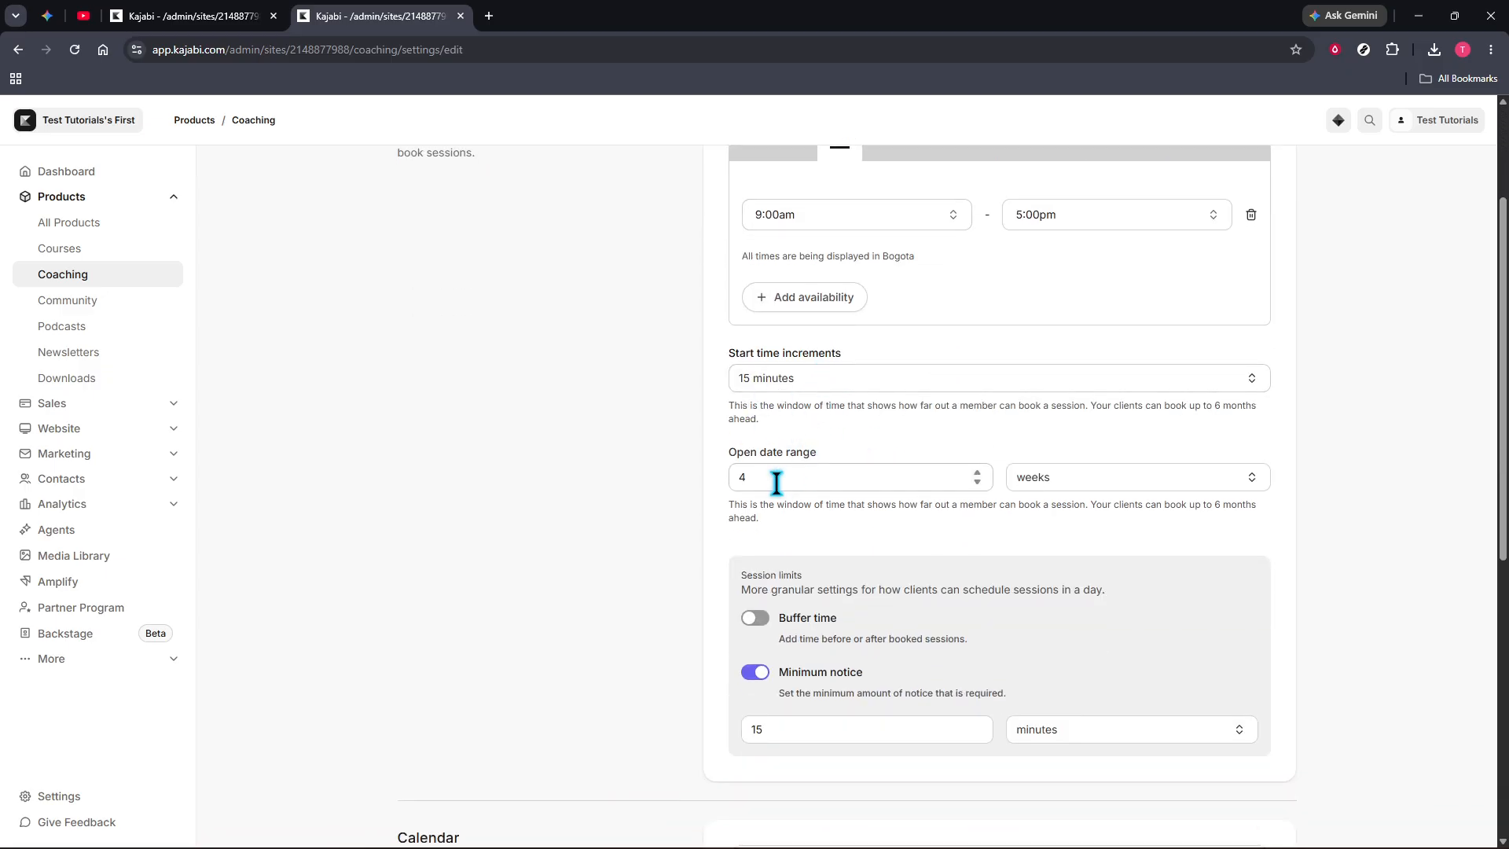
scroll(934, 482, "up", 2)
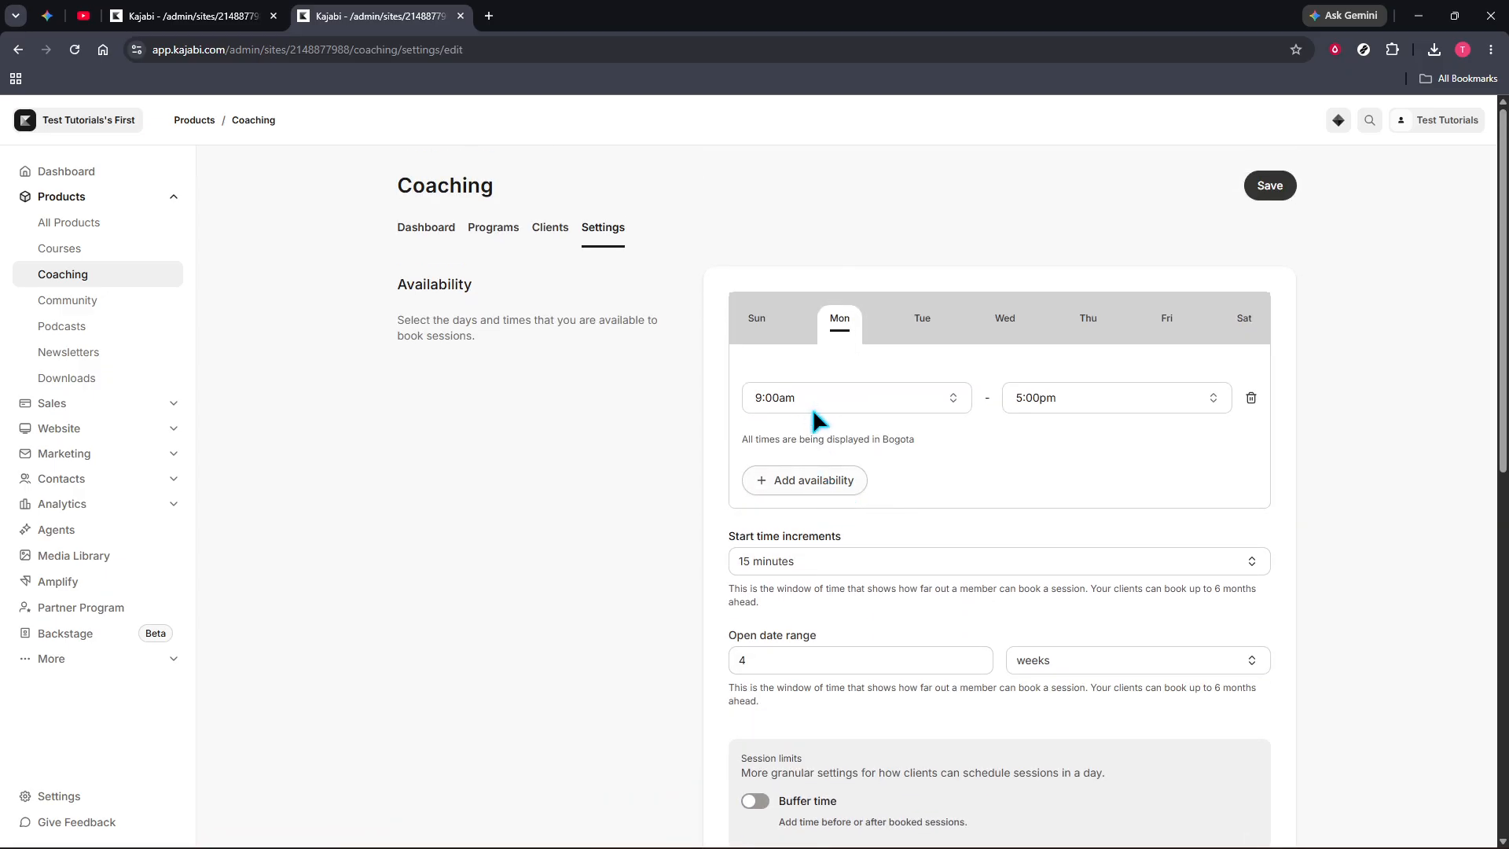
scroll(864, 527, "down", 2)
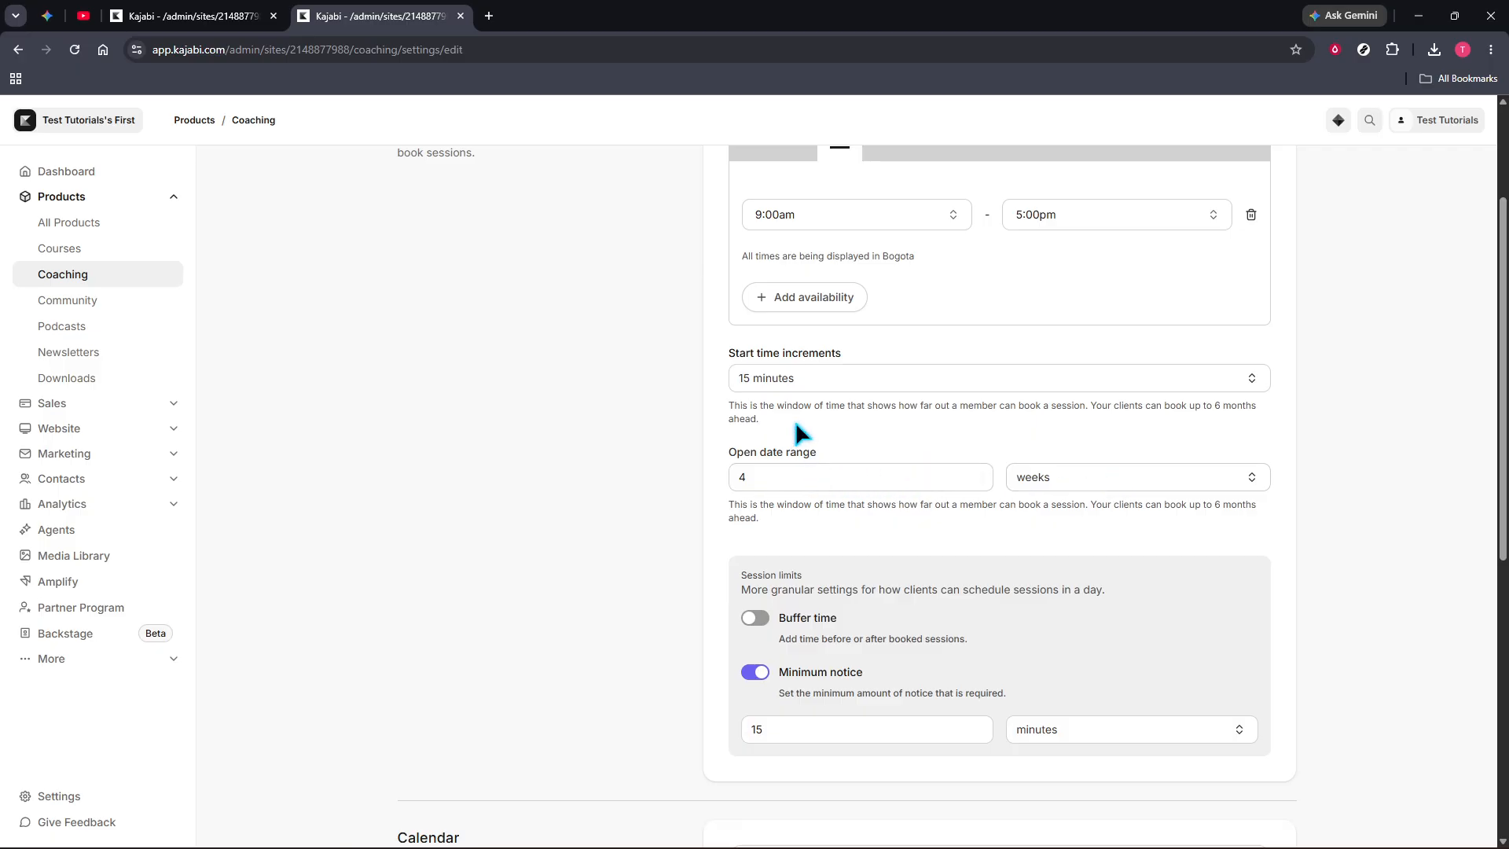
left_click(758, 620)
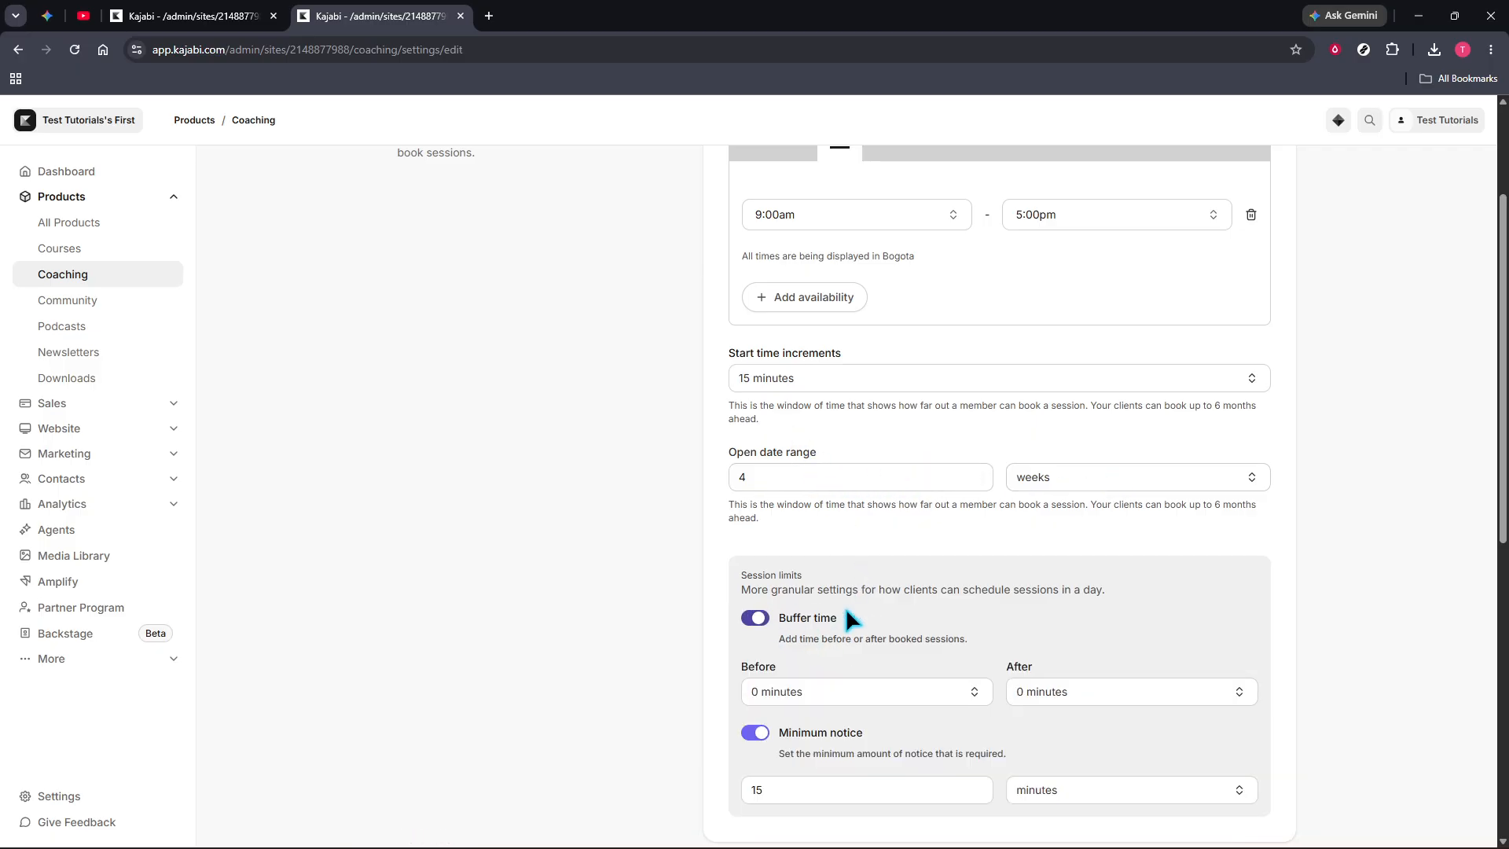
Examine the remaining coaching settings, including session limits, availability hours and the calendar connection options.
scroll(856, 605, "down", 3)
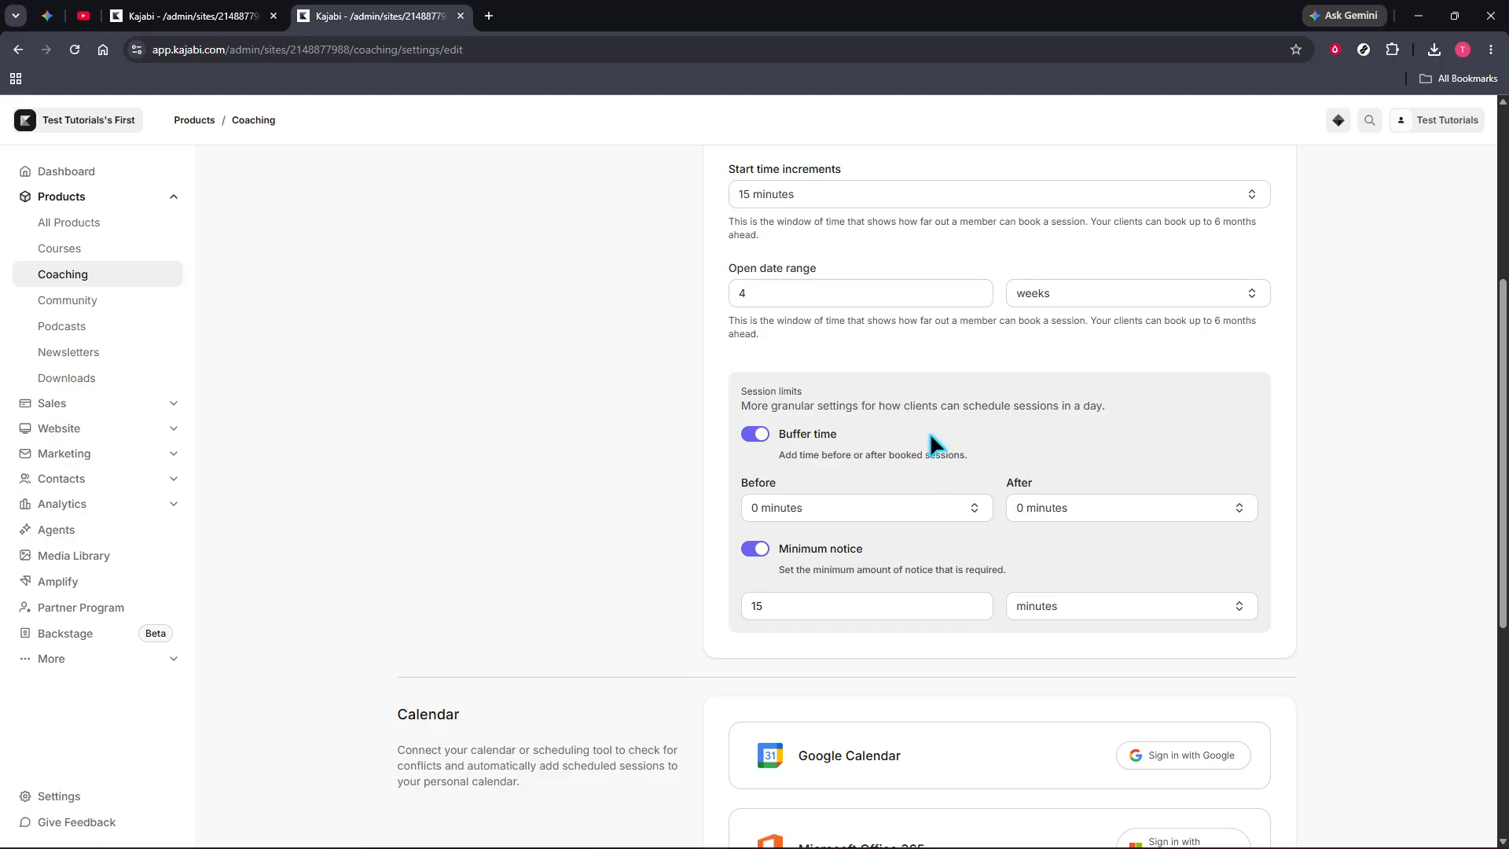
scroll(927, 448, "down", 5)
scroll(918, 522, "up", 5)
scroll(888, 445, "up", 5)
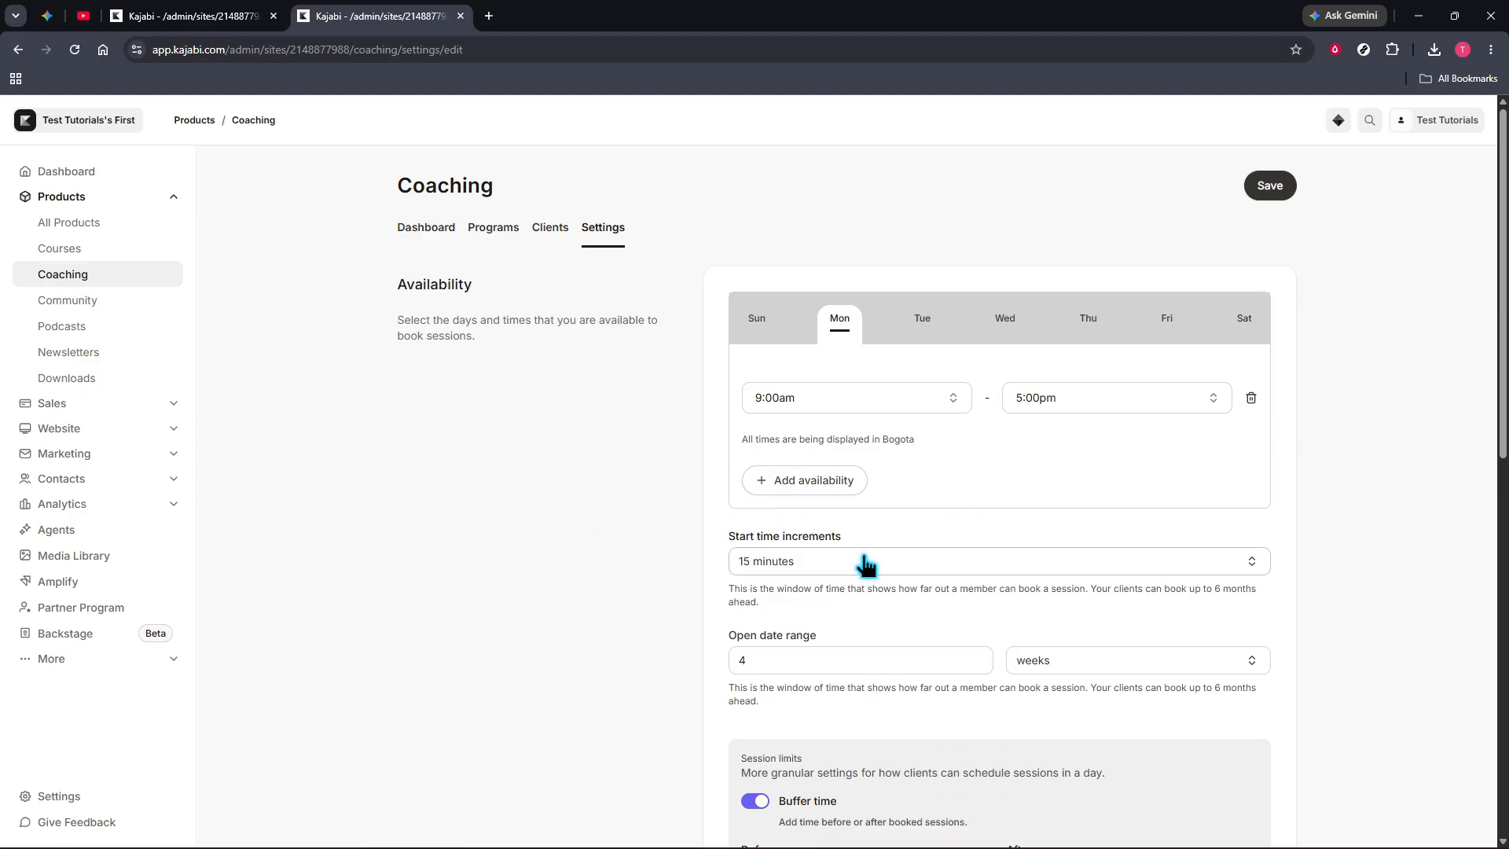
scroll(867, 564, "down", 9)
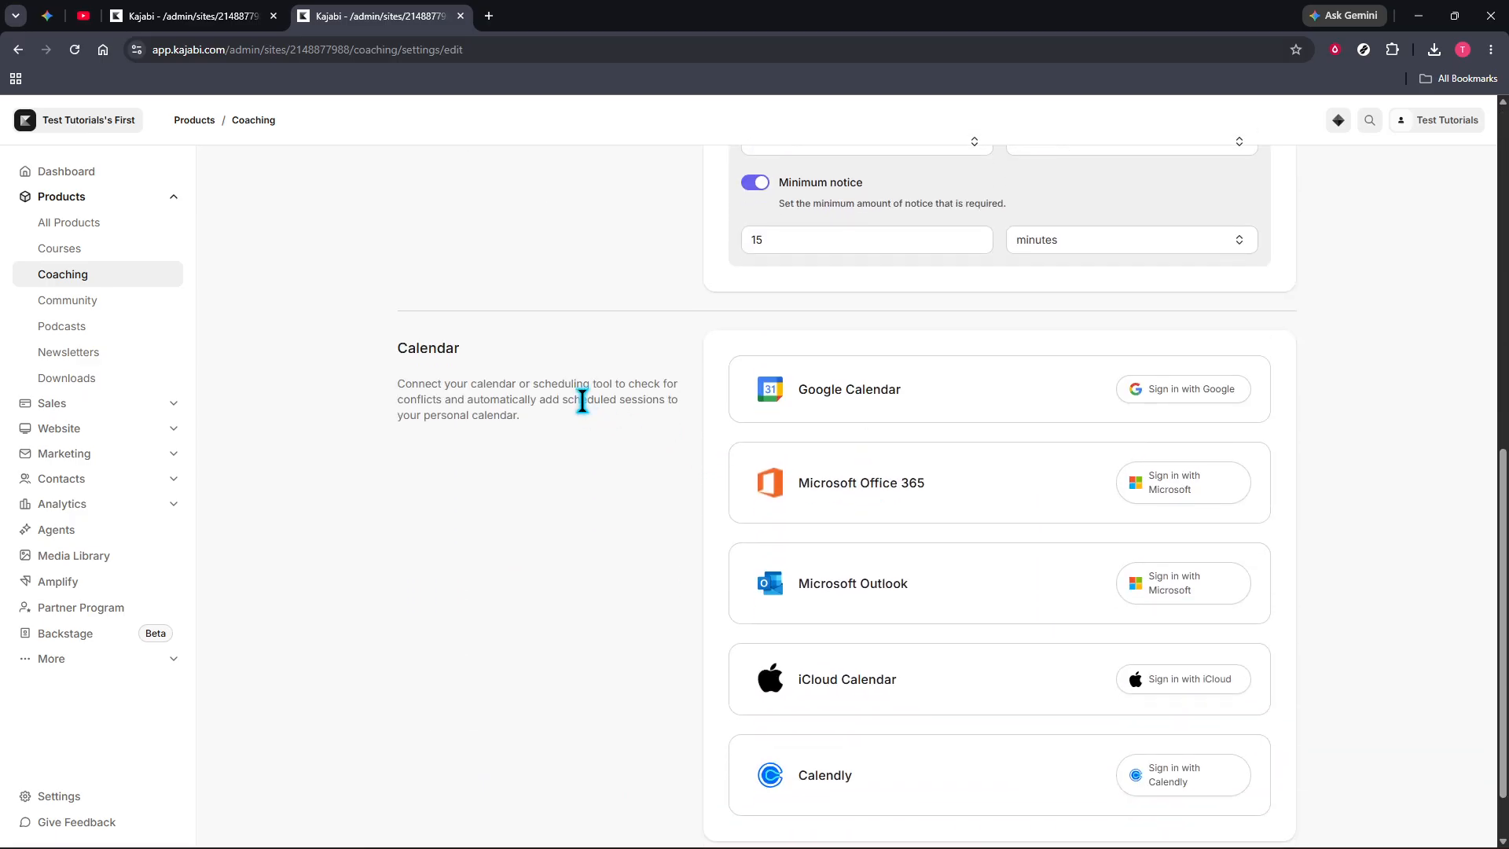
scroll(1156, 623, "down", 2)
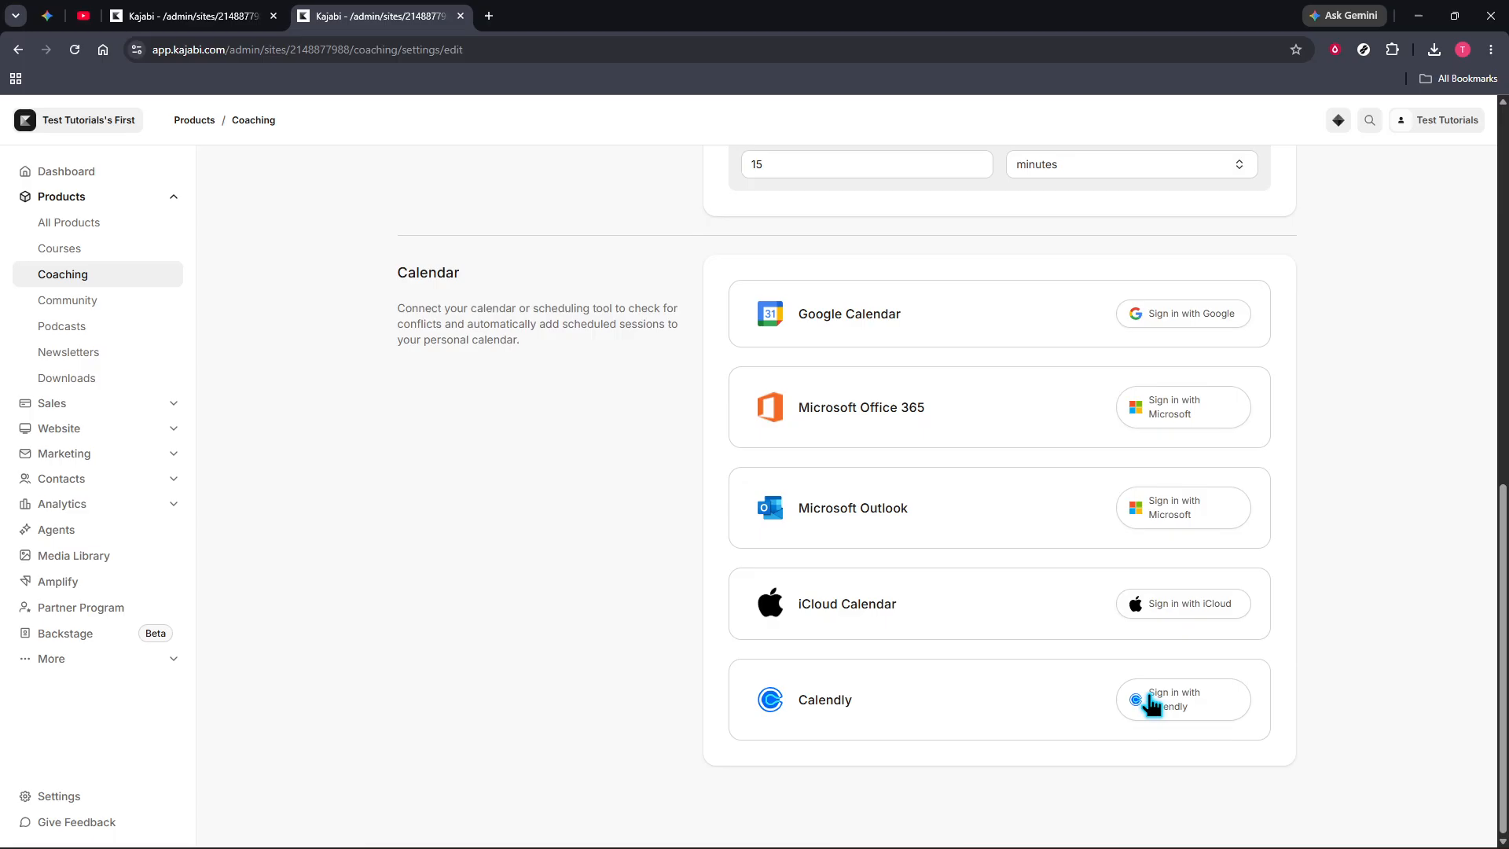
left_click_drag(407, 275, 429, 277)
double_click(429, 276)
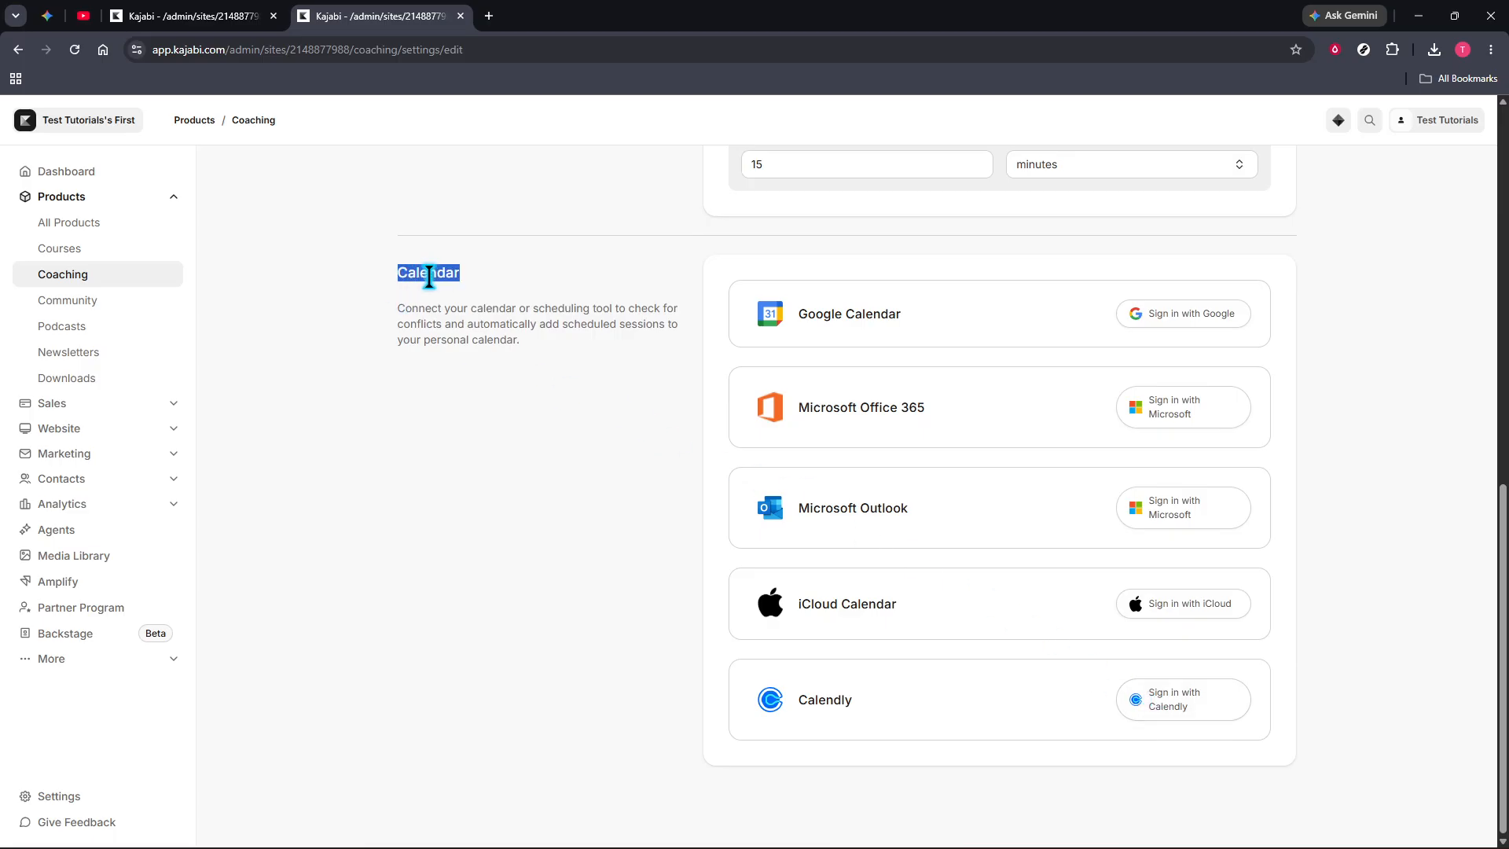
left_click_drag(505, 308, 511, 308)
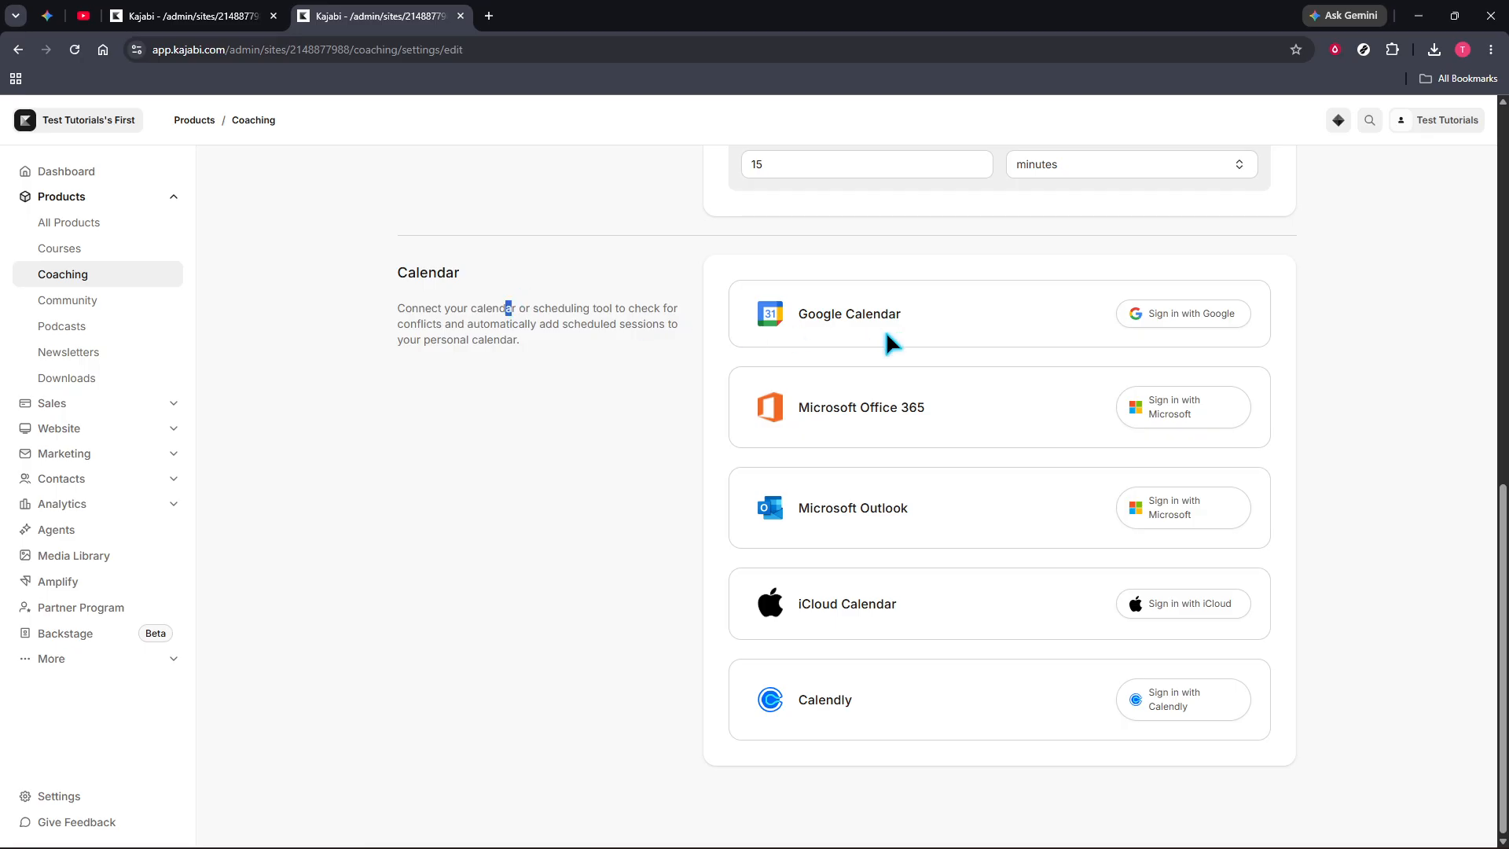